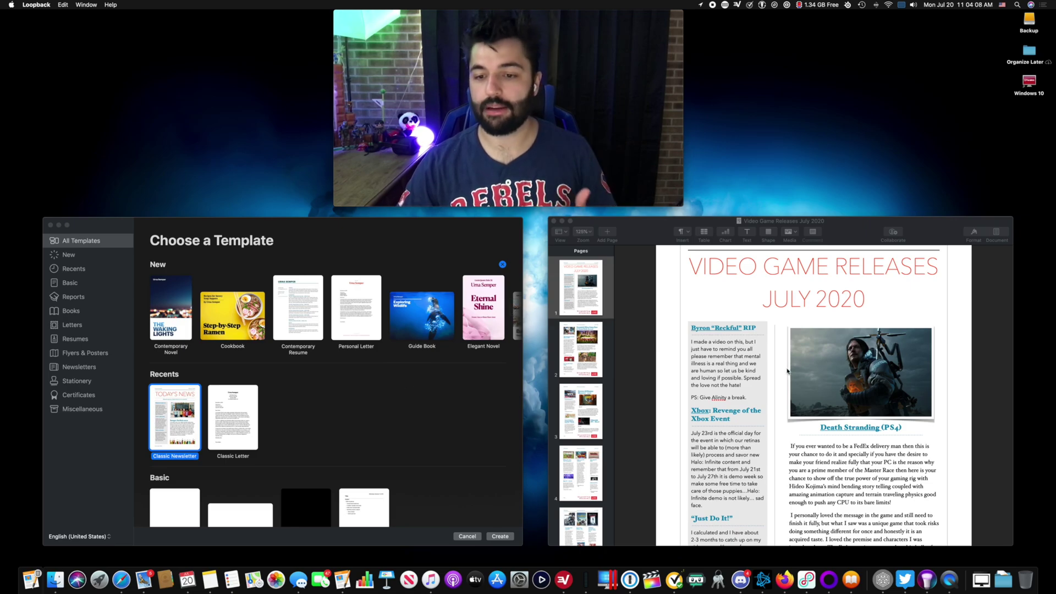
Step: Scroll through the window and bring the template chooser to the front
scroll(788, 371, "down", 15)
scroll(788, 371, "down", 8)
scroll(789, 371, "up", 10)
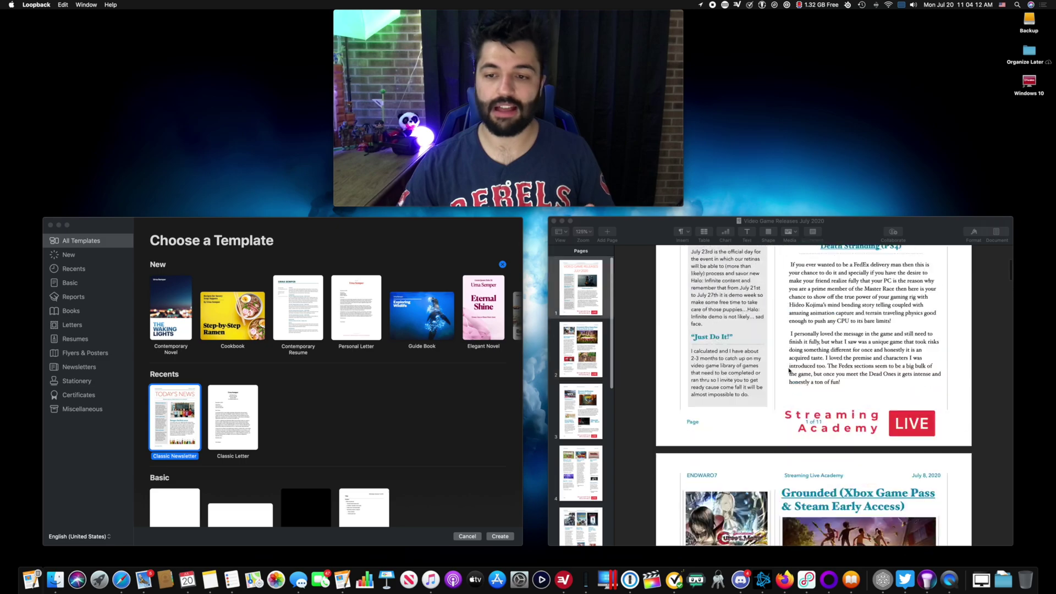
scroll(791, 371, "down", 12)
scroll(792, 372, "up", 12)
left_click(254, 259)
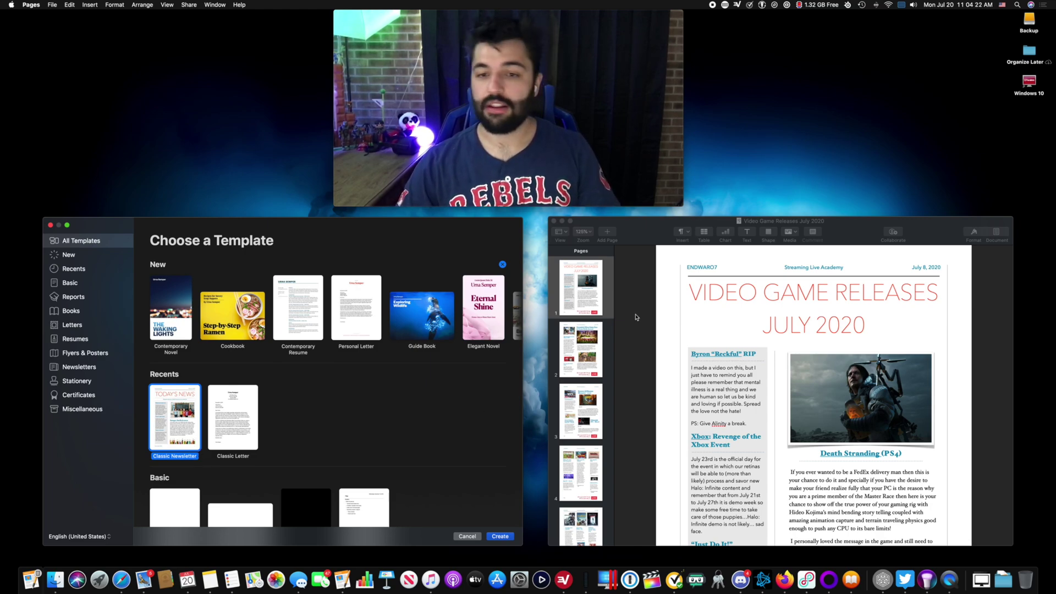
Step: Return to the Video Game Releases newsletter and jump to its last page, page 11
left_click(654, 218)
scroll(581, 440, "down", 10)
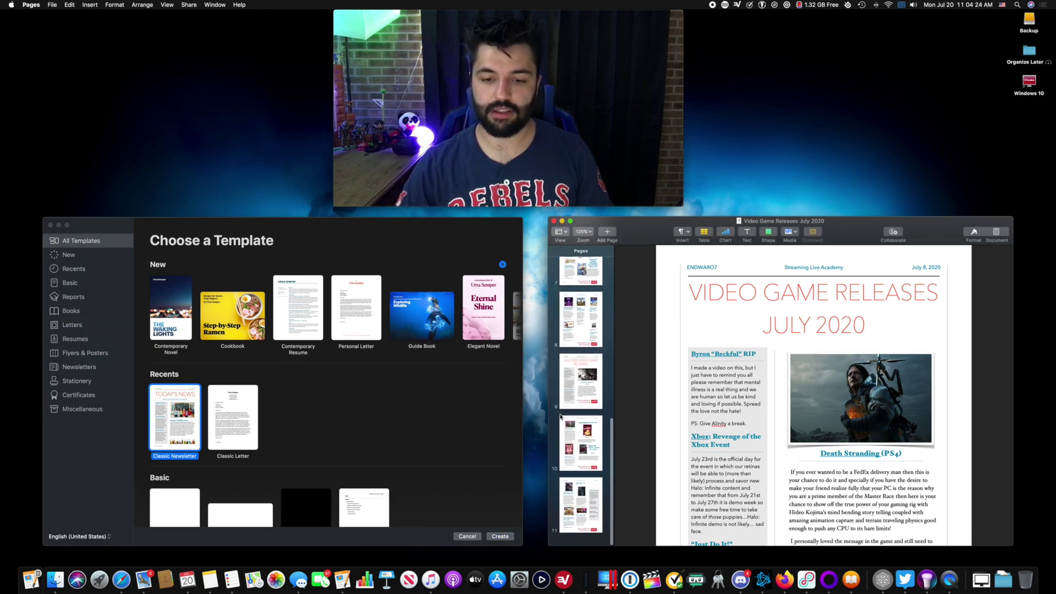
left_click(592, 514)
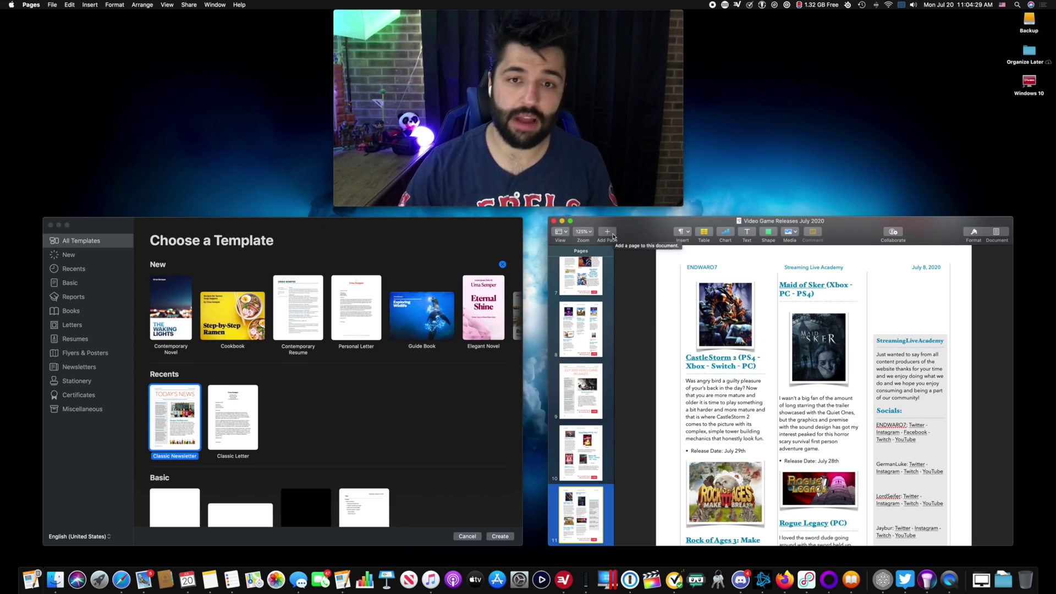
scroll(588, 440, "down", 2)
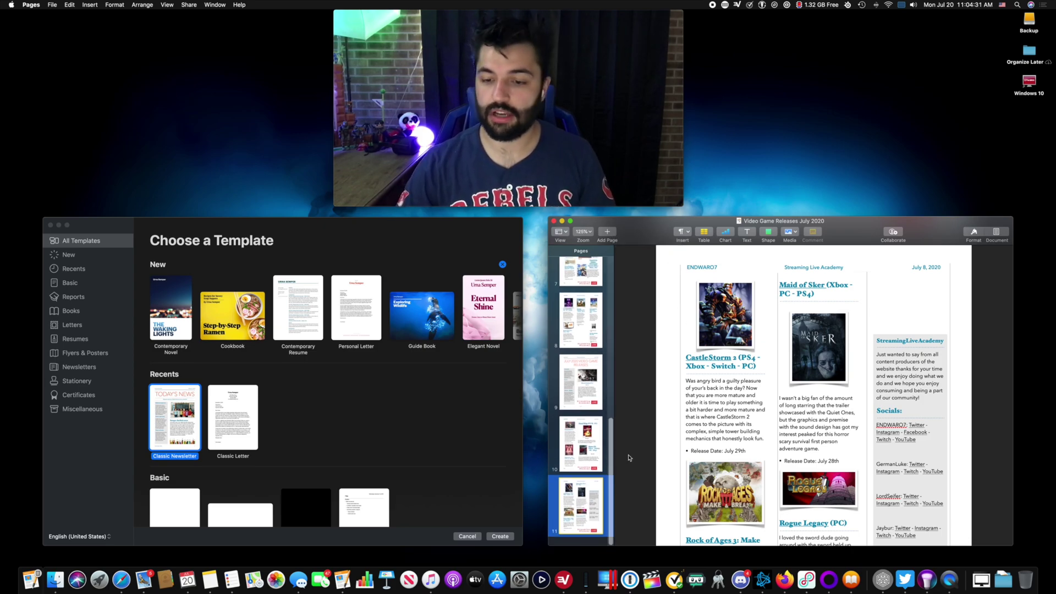
scroll(810, 458, "down", 5)
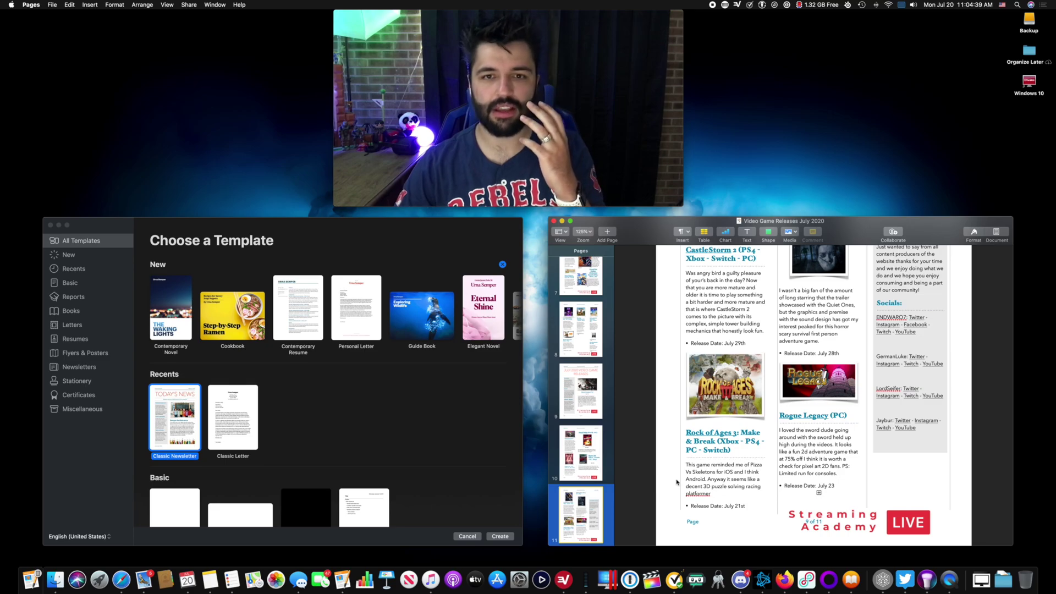
scroll(723, 472, "up", 10)
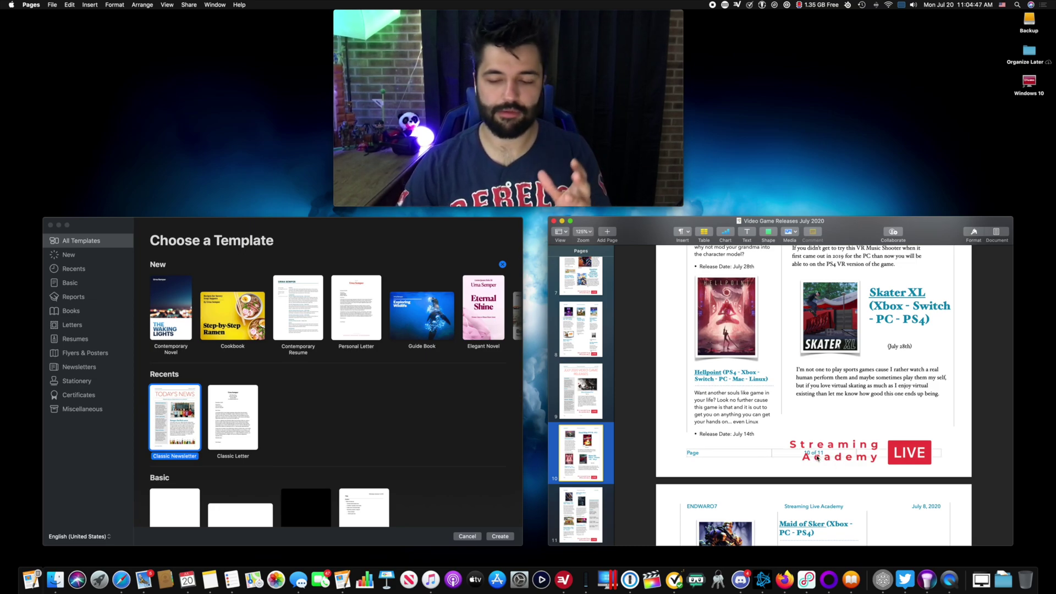
scroll(822, 452, "down", 10)
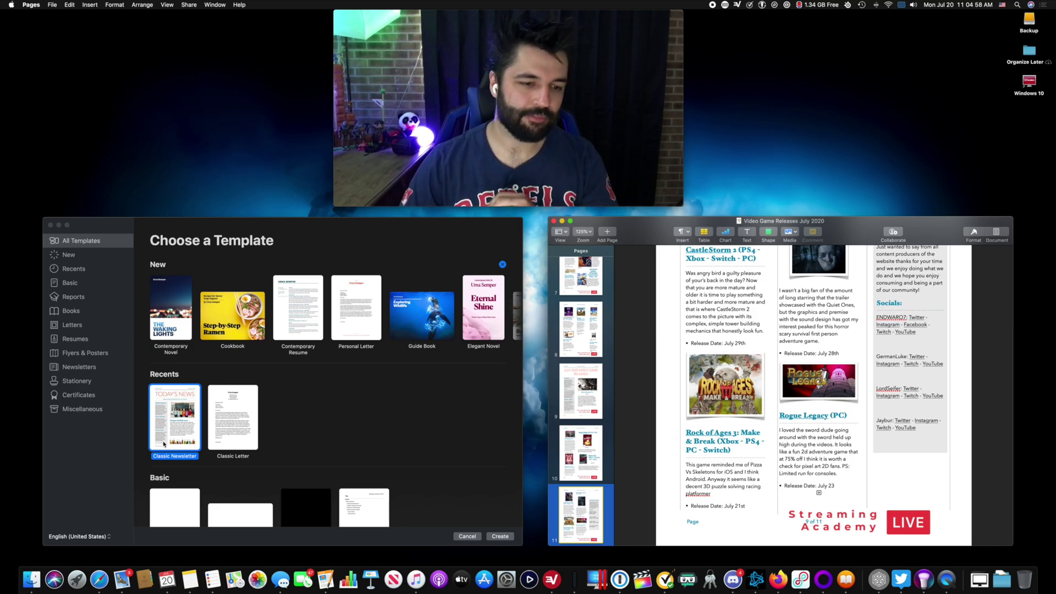
Step: Create a new document from the Classic Newsletter template and move its window left
double_click(173, 416)
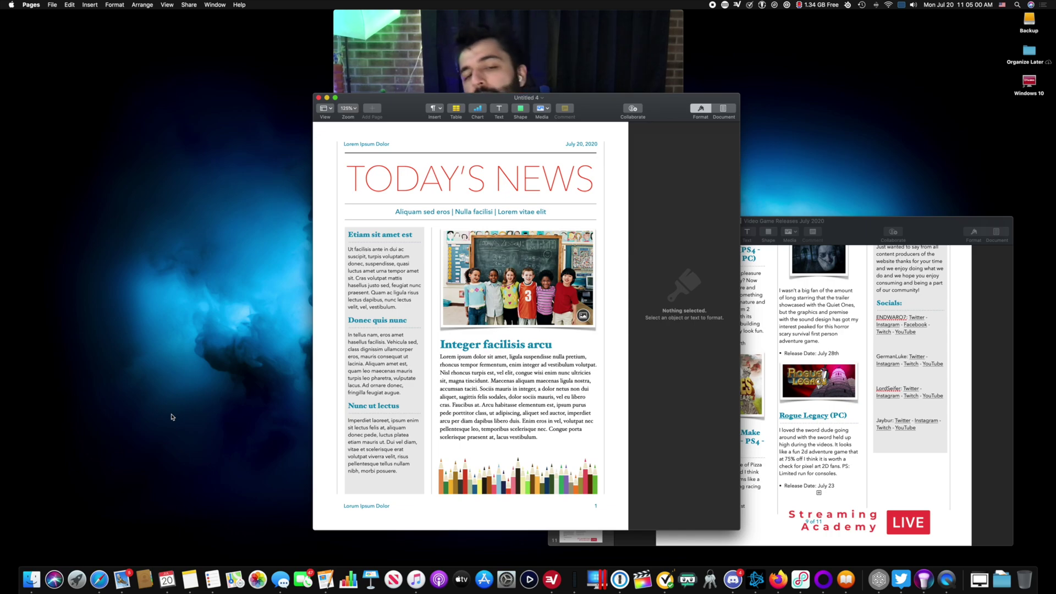
left_click_drag(591, 98, 294, 115)
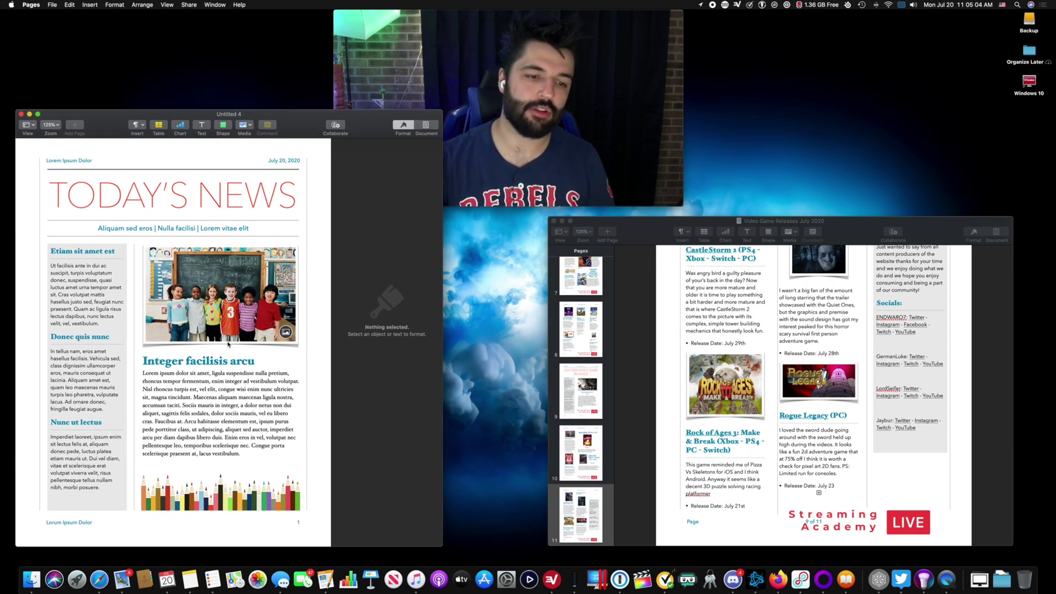
left_click(256, 361)
scroll(236, 370, "down", 10)
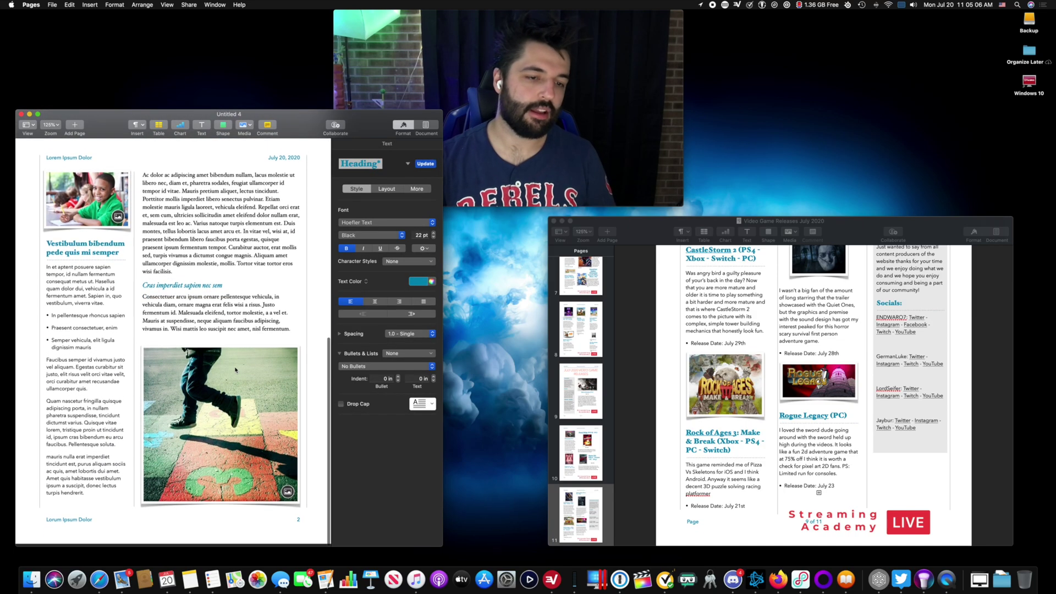
scroll(237, 369, "up", 12)
scroll(236, 370, "down", 5)
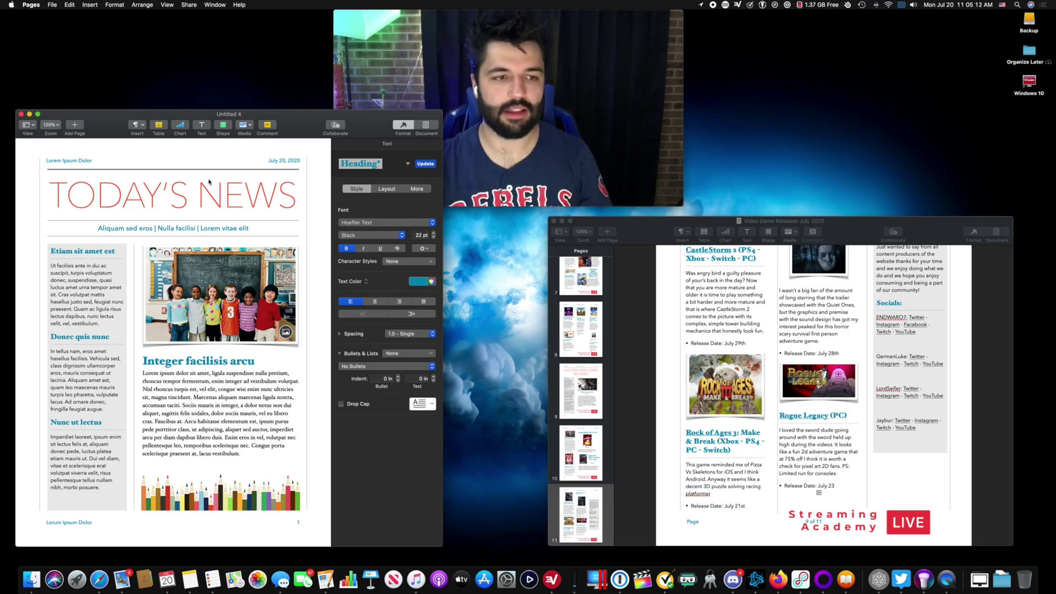
Step: Replace the first sidebar paragraph with 'hi how you do' and its heading with 'Words of the day'
left_click(99, 295)
triple_click(99, 295)
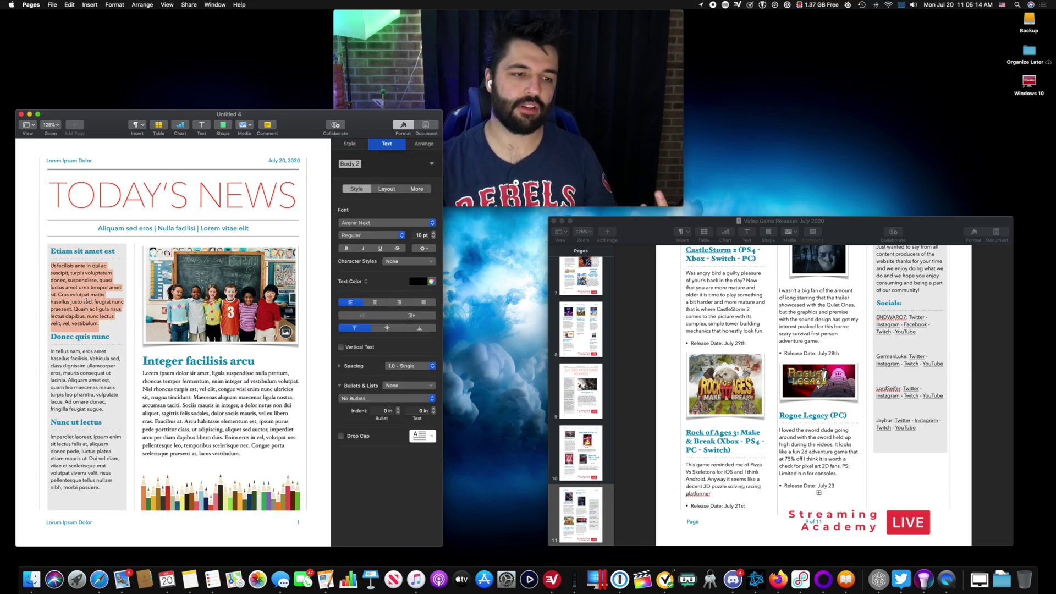
type("hi how you do")
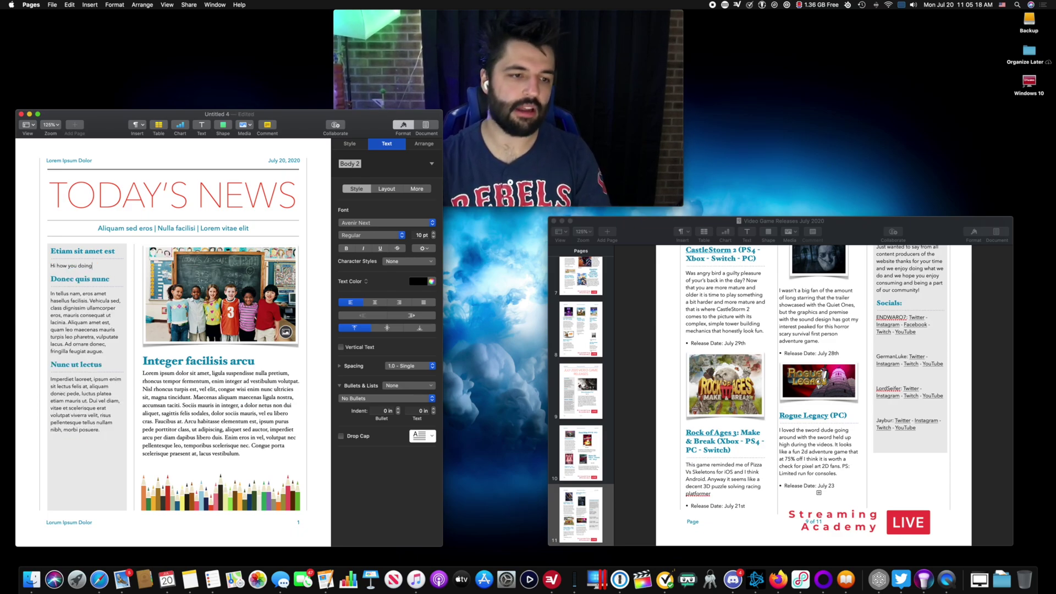
triple_click(101, 251)
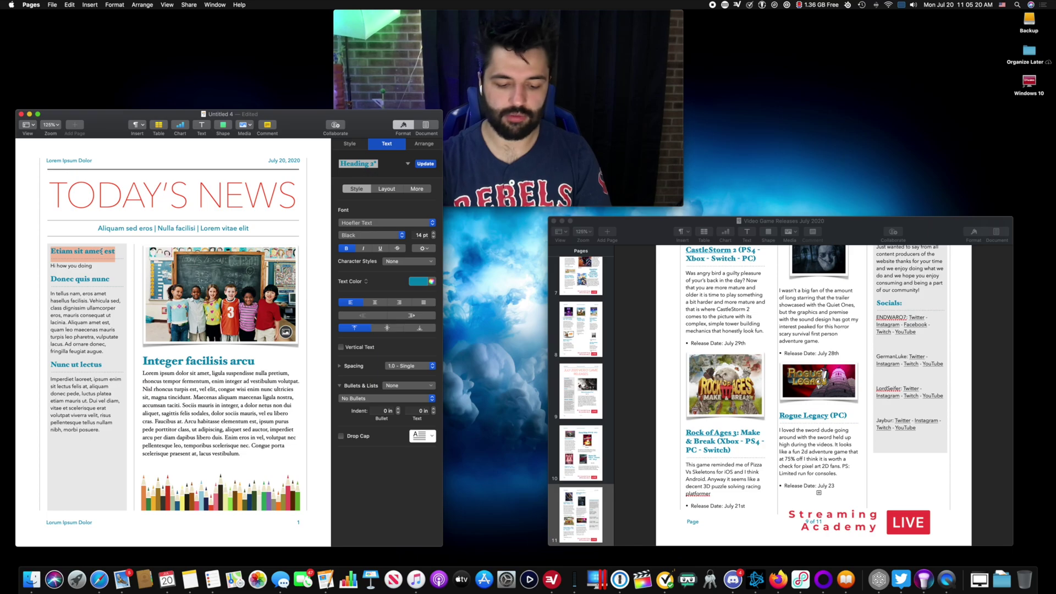
type("Words of the day")
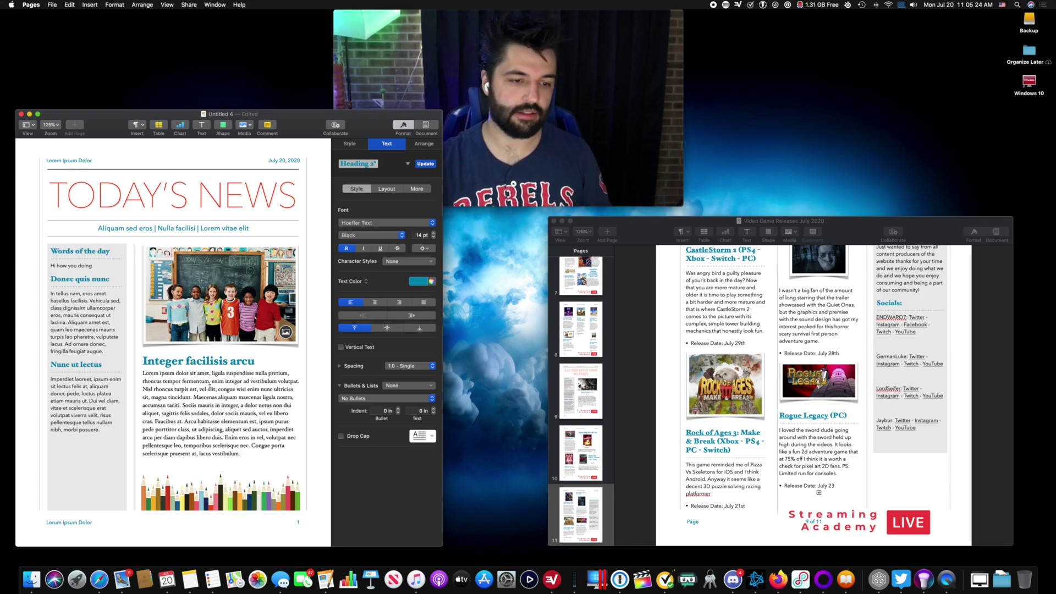
Step: Add an empty text box on page 2 and drag it down toward the page footer
scroll(149, 374, "down", 10)
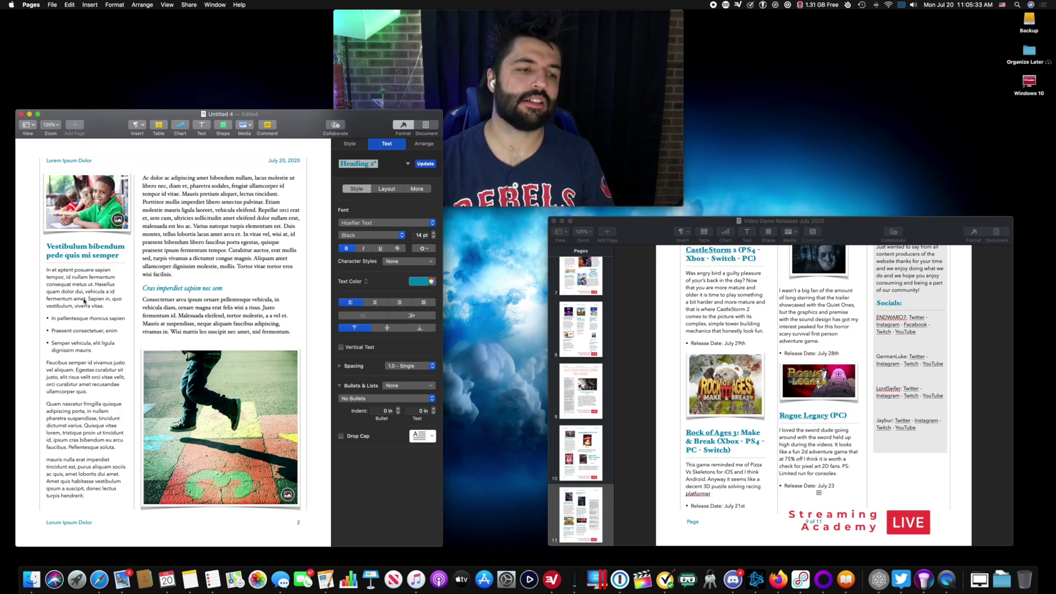
left_click(259, 256)
left_click(201, 125)
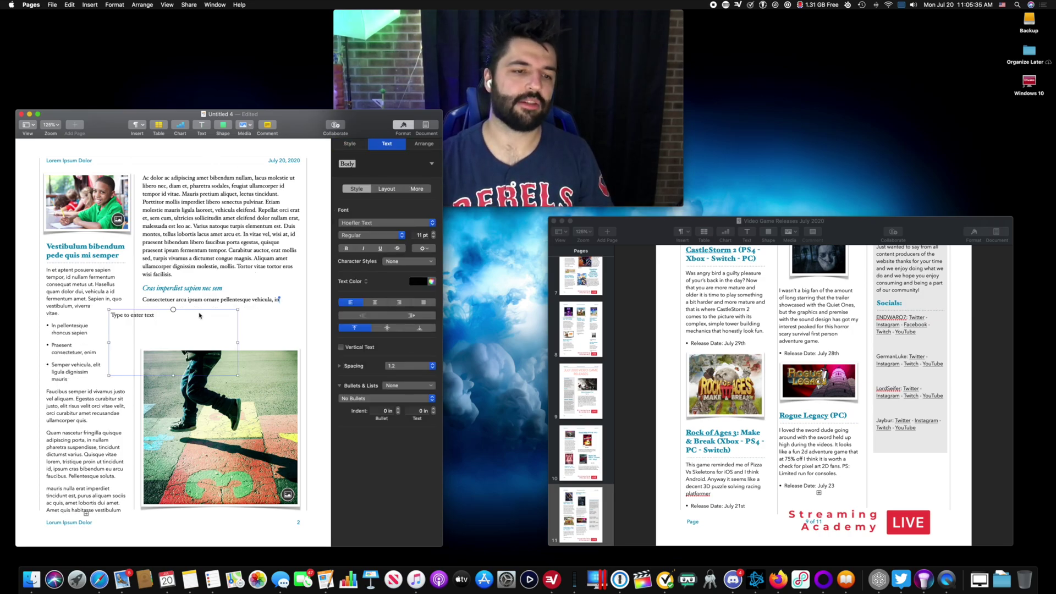
left_click_drag(153, 329, 209, 231)
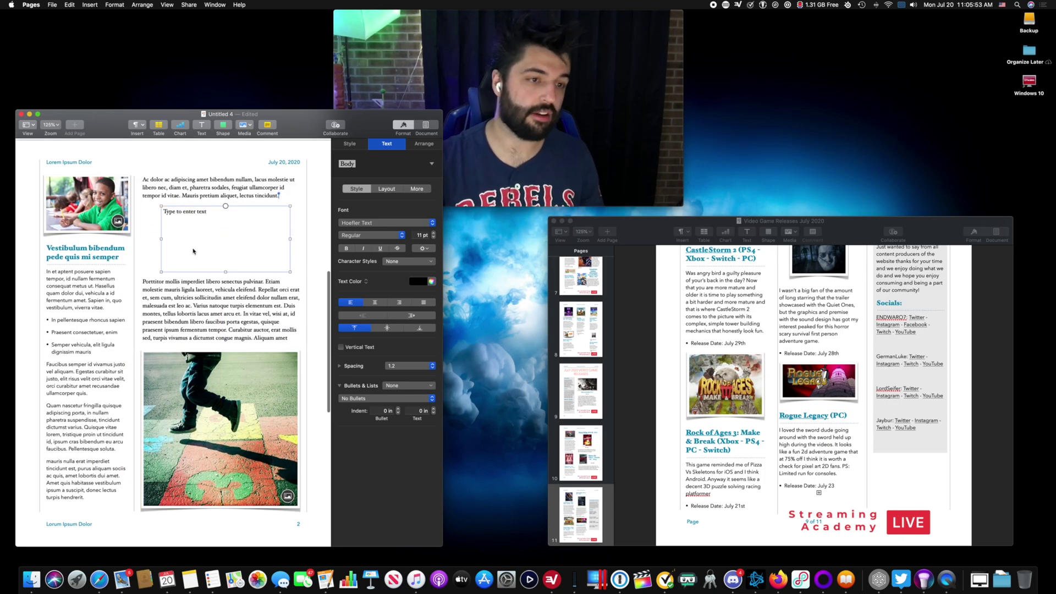
scroll(195, 258, "down", 8)
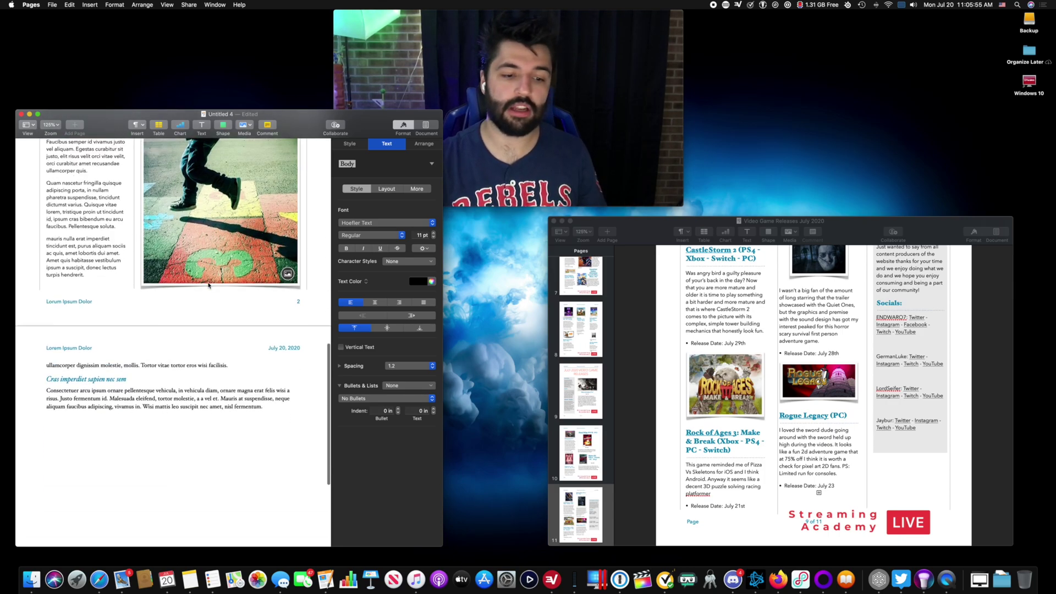
scroll(208, 285, "down", 9)
scroll(208, 283, "up", 7)
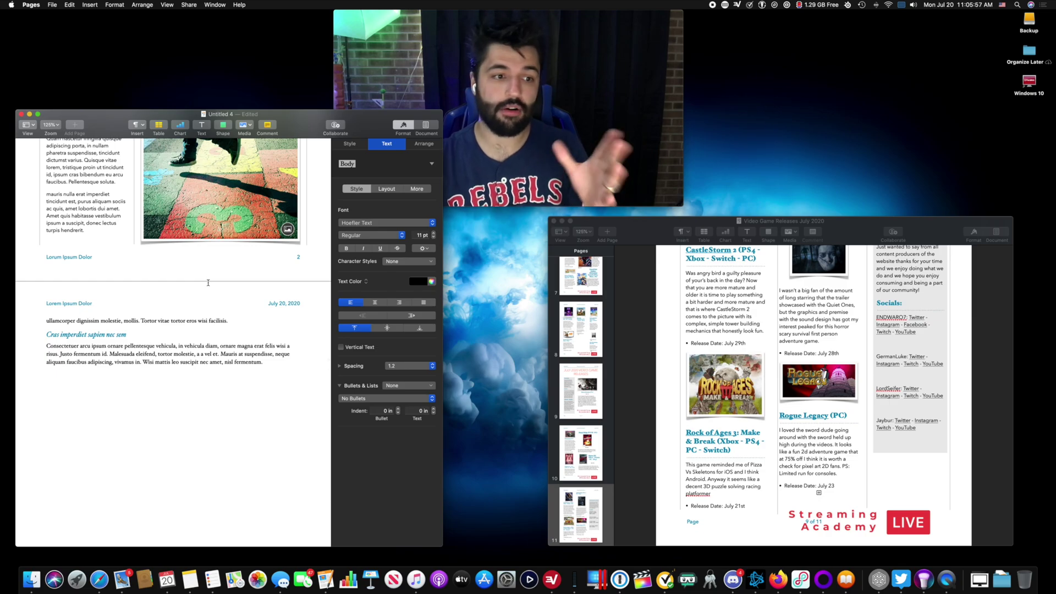
scroll(208, 283, "up", 5)
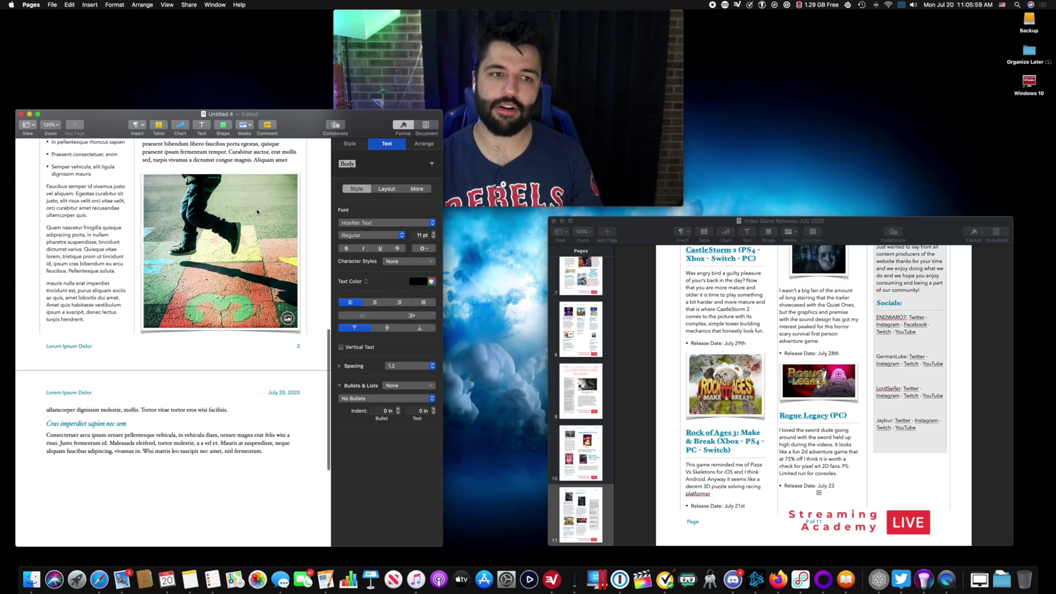
scroll(250, 310, "up", 6)
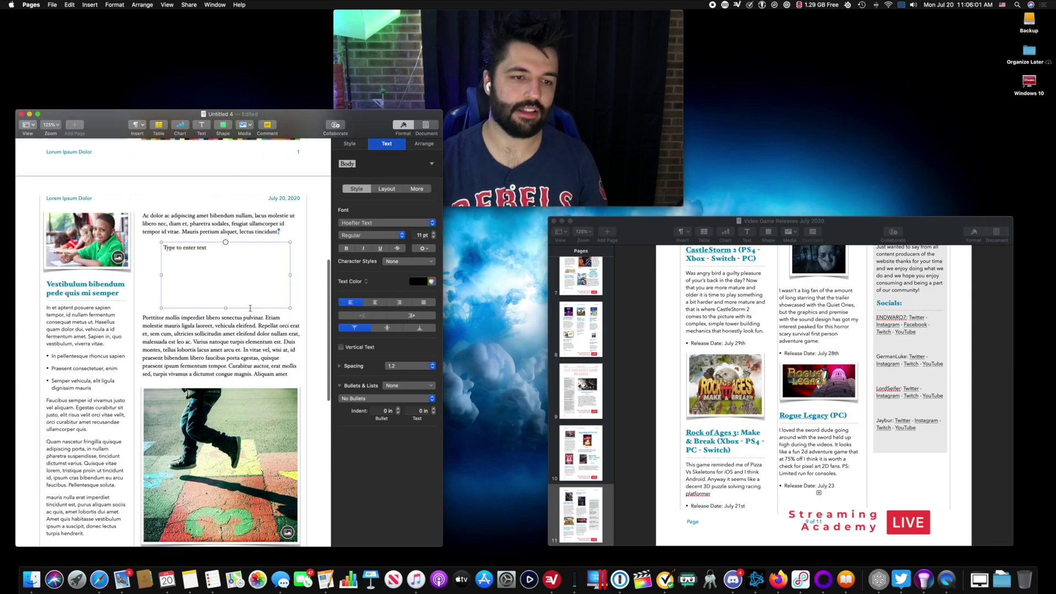
left_click_drag(222, 275, 215, 242)
Step: Add a second empty text box below page 3's text and bring up the View options
scroll(156, 370, "down", 6)
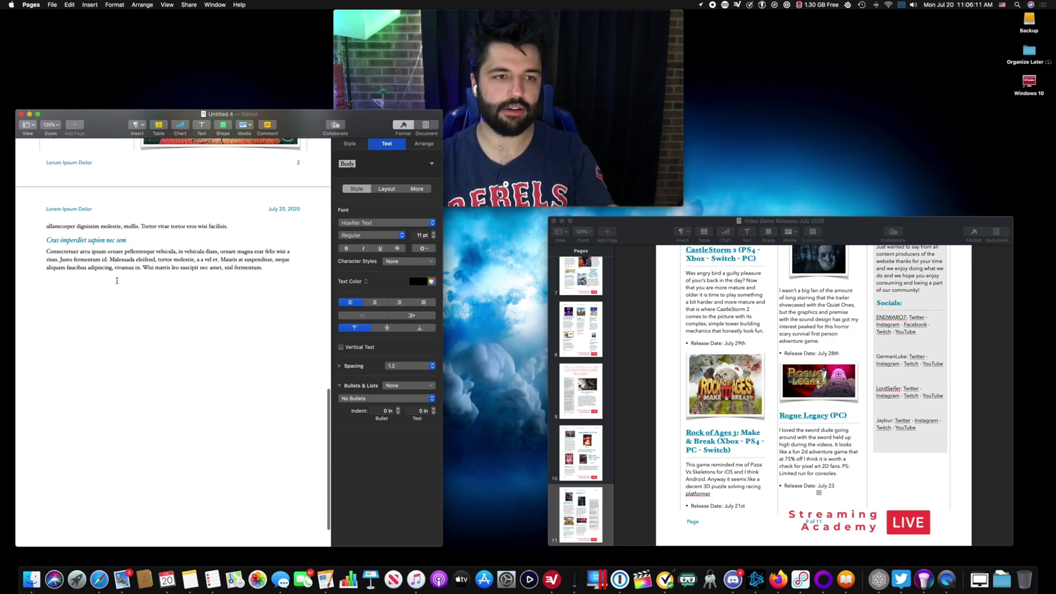
left_click(202, 126)
left_click_drag(142, 364, 90, 335)
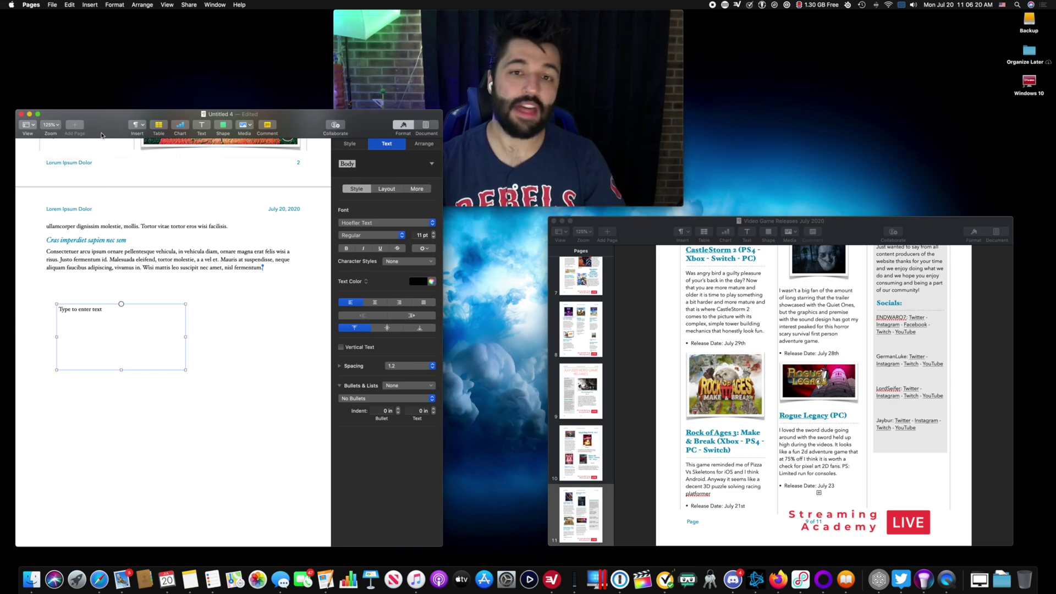
left_click(28, 125)
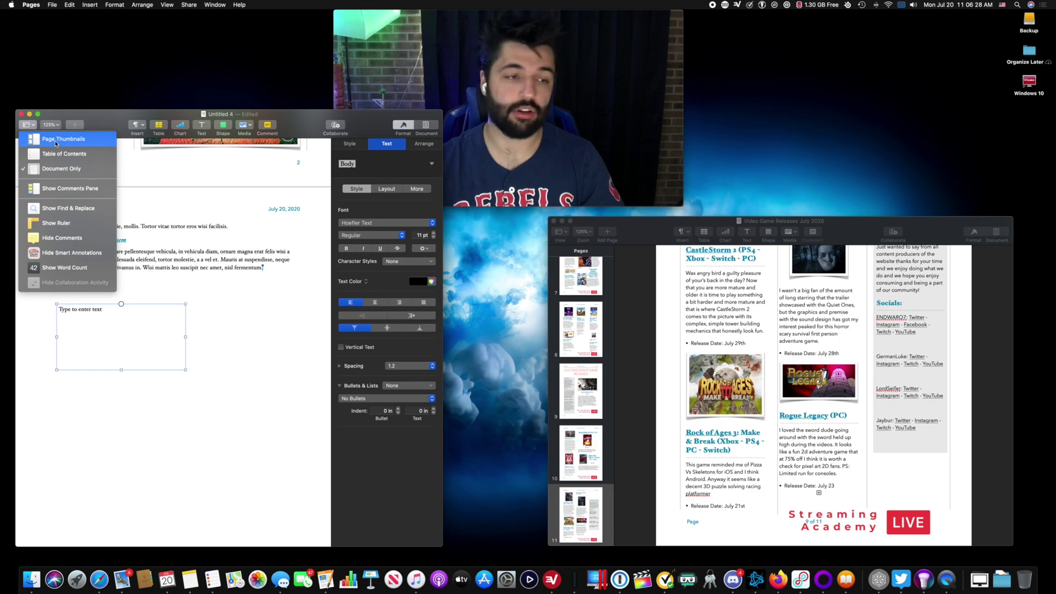
Step: Show the page thumbnails and browse the front page, page 2 and page 3
left_click(55, 144)
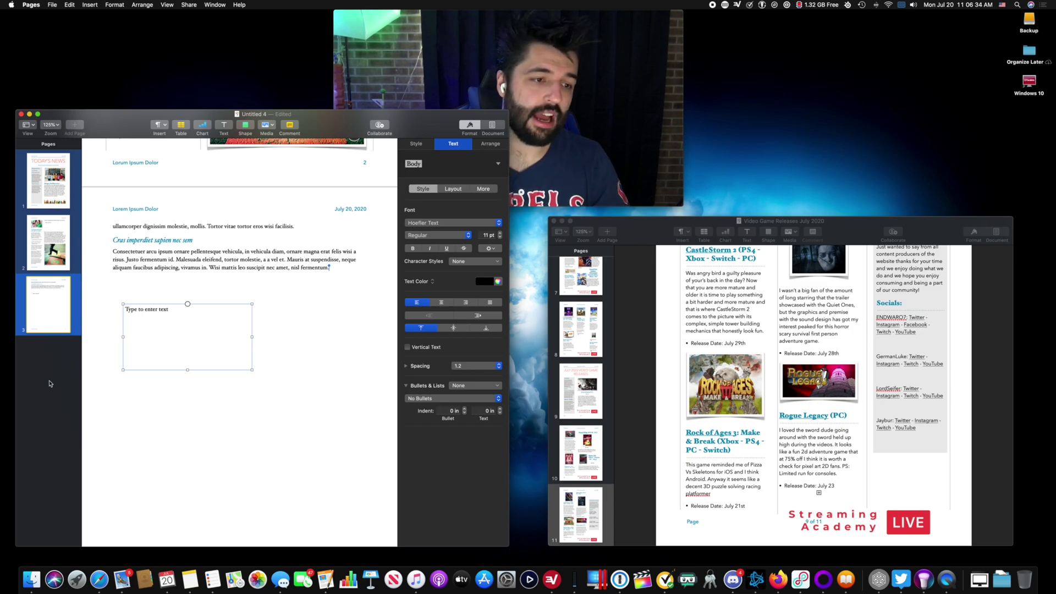
left_click(55, 181)
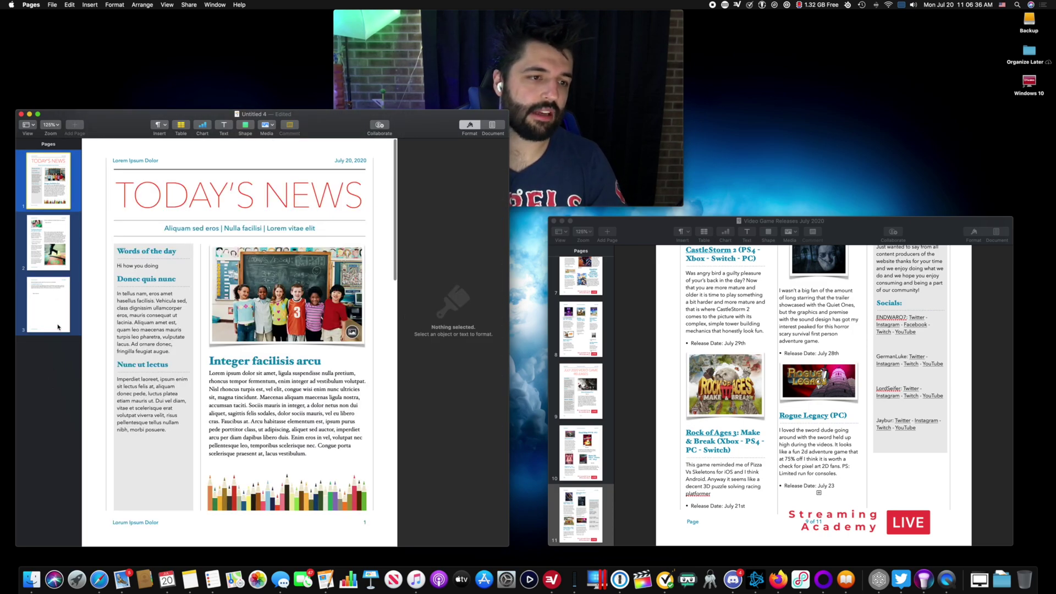
left_click(48, 228)
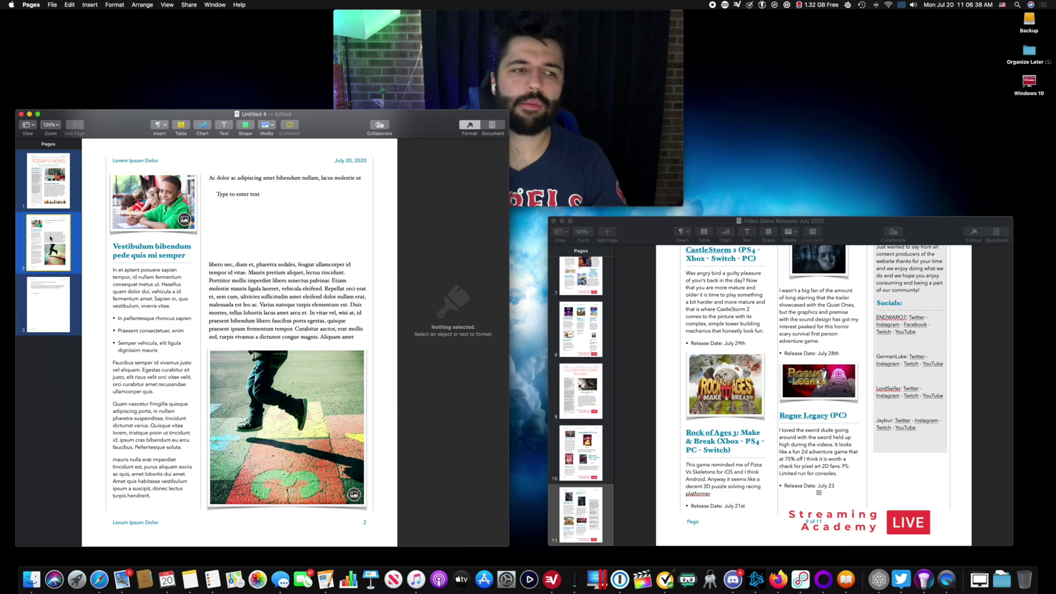
scroll(202, 275, "down", 2)
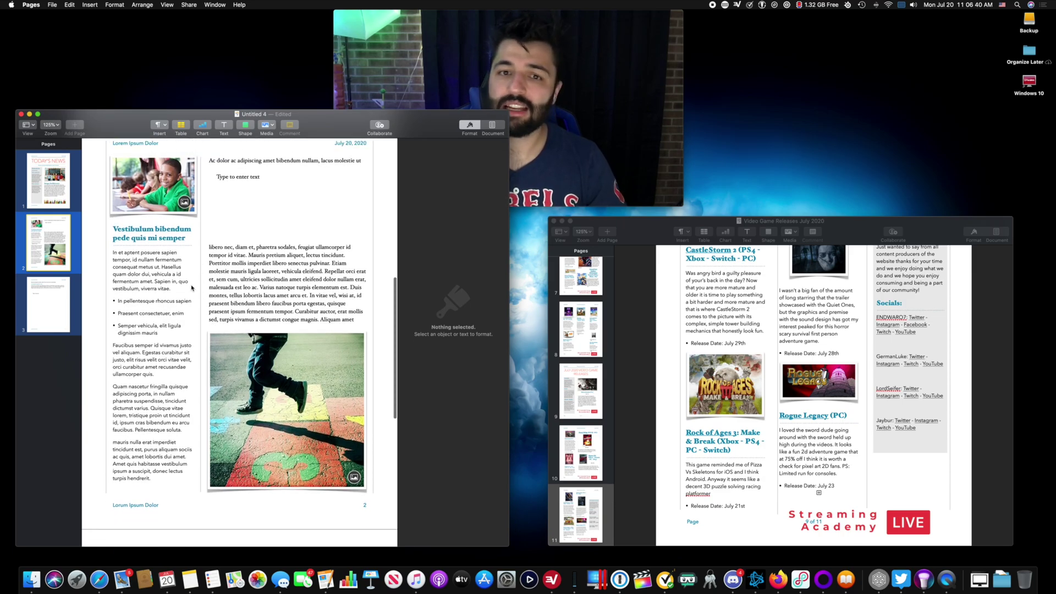
left_click(55, 183)
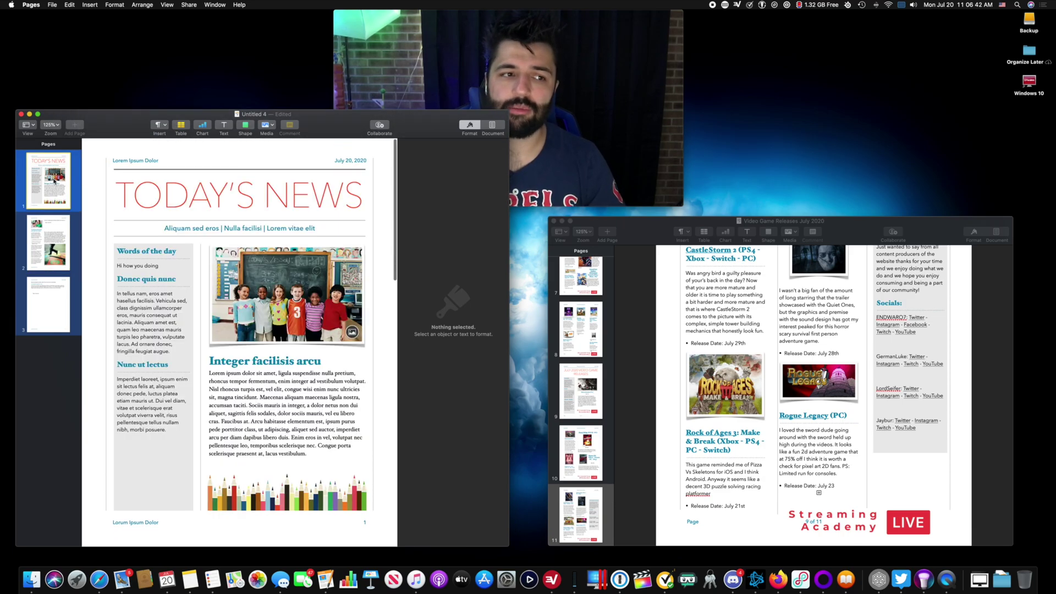
left_click(36, 232)
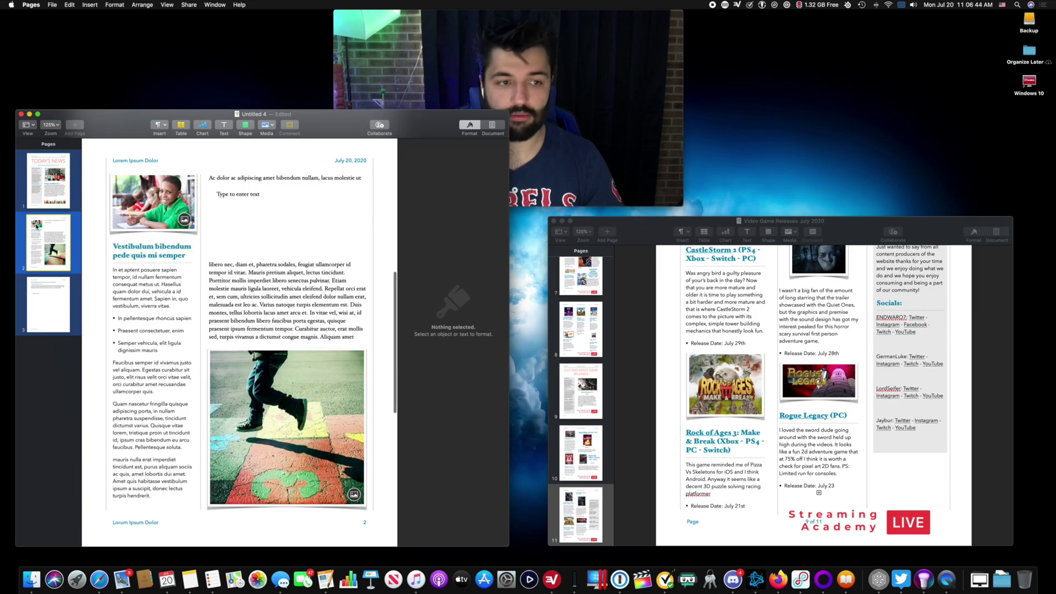
scroll(187, 346, "down", 10)
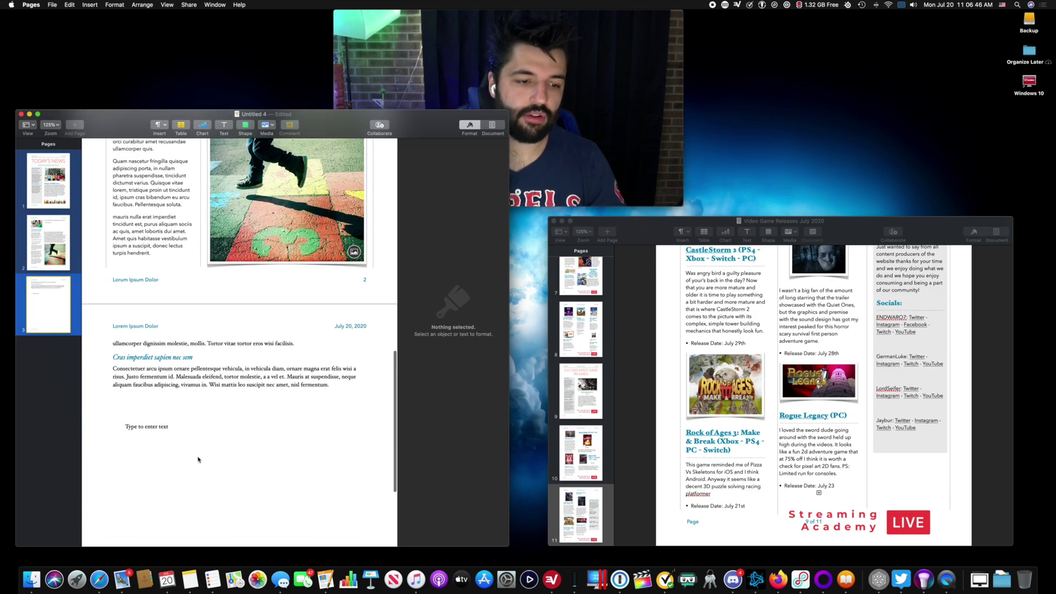
left_click(182, 455)
Step: Delete the empty 'Type to enter text' placeholder atop page 2 so the text reflows
left_click(236, 401)
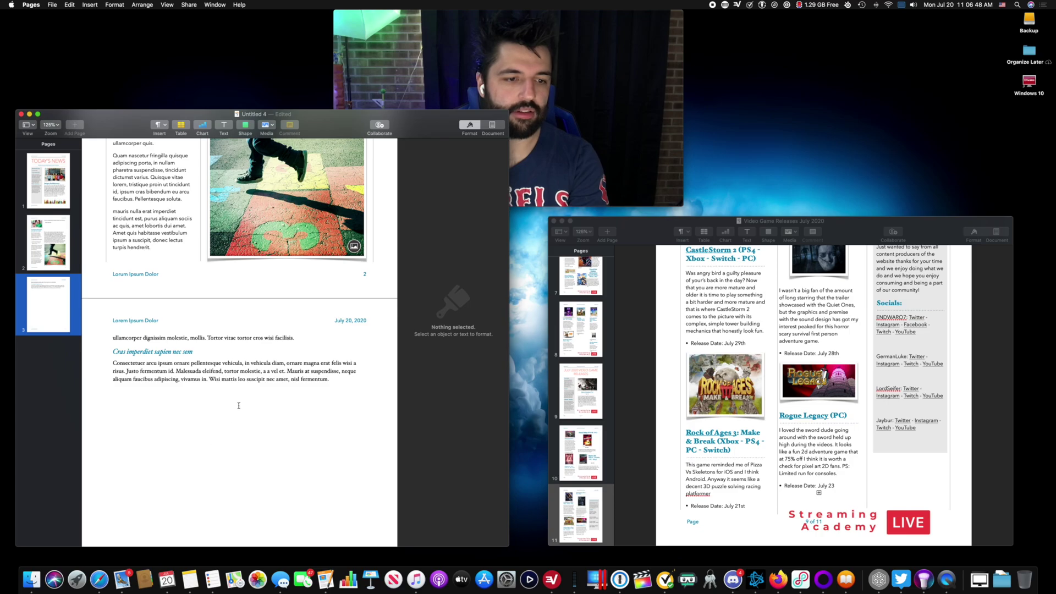
scroll(275, 220, "up", 5)
left_click(282, 156)
key("Delete")
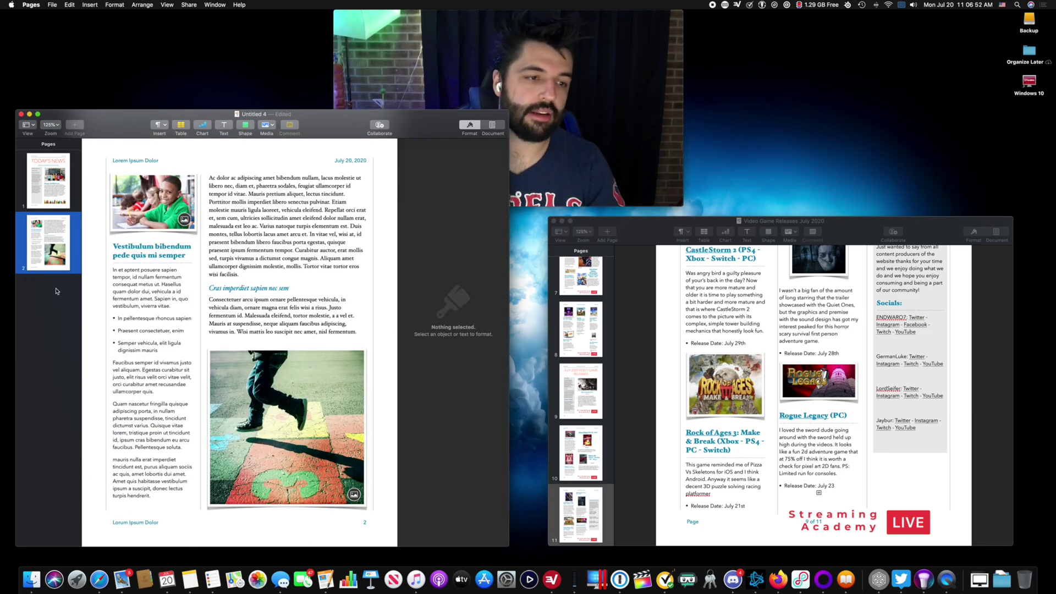
Step: Select every object on page 2 and paste a duplicate, then undo the paste
scroll(193, 301, "down", 1)
scroll(193, 301, "down", 1)
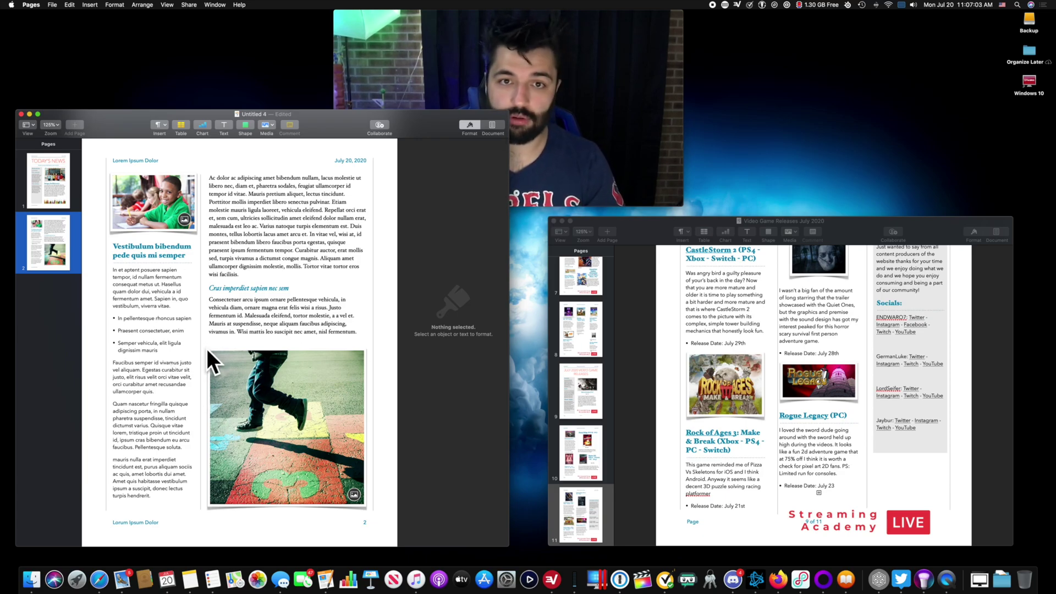
key("super+a")
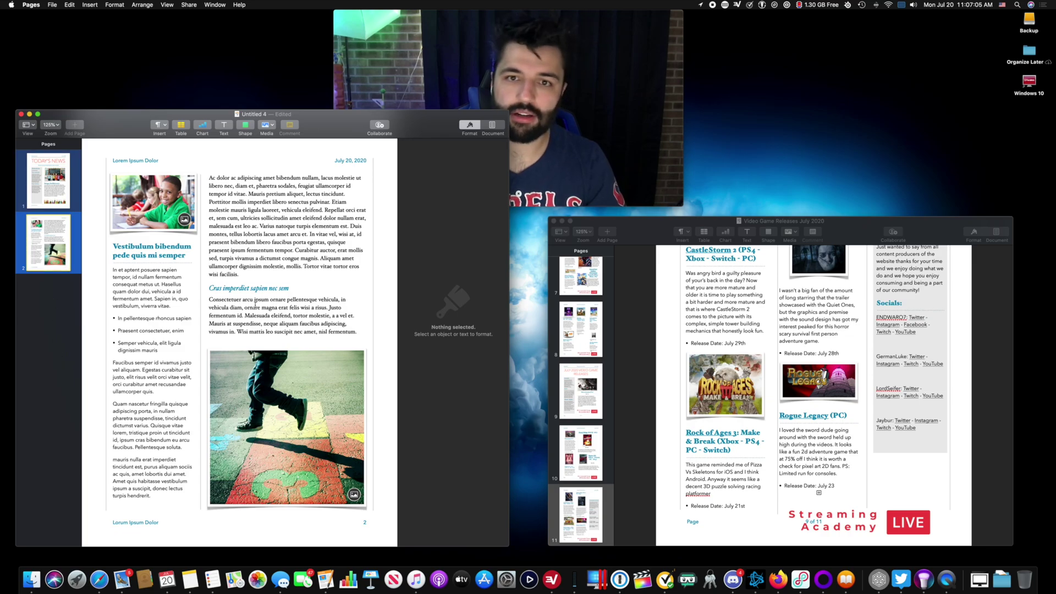
left_click(169, 207)
left_click_drag(102, 161, 381, 510)
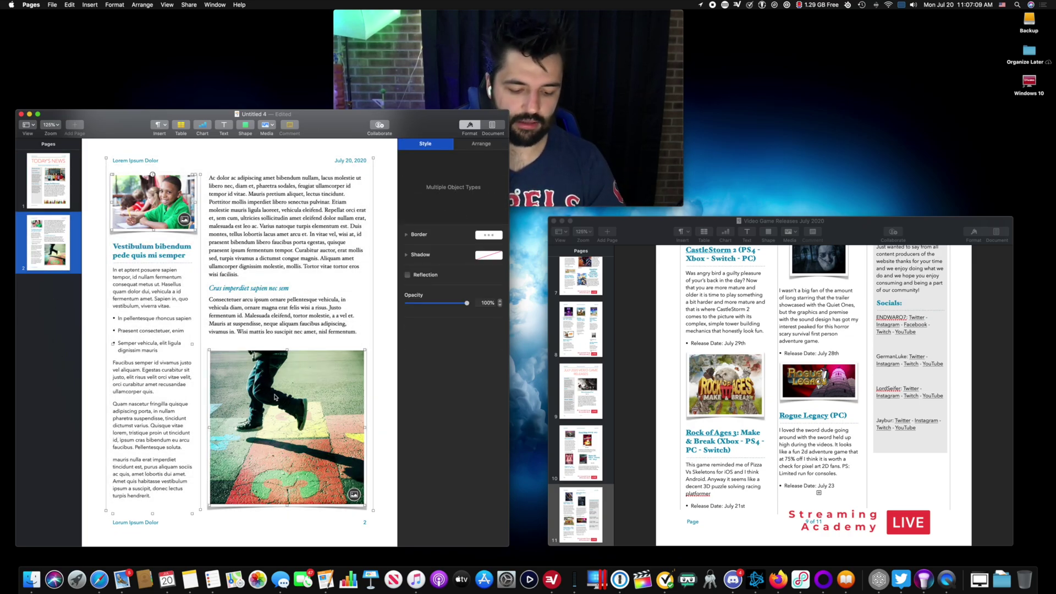
scroll(225, 528, "down", 1)
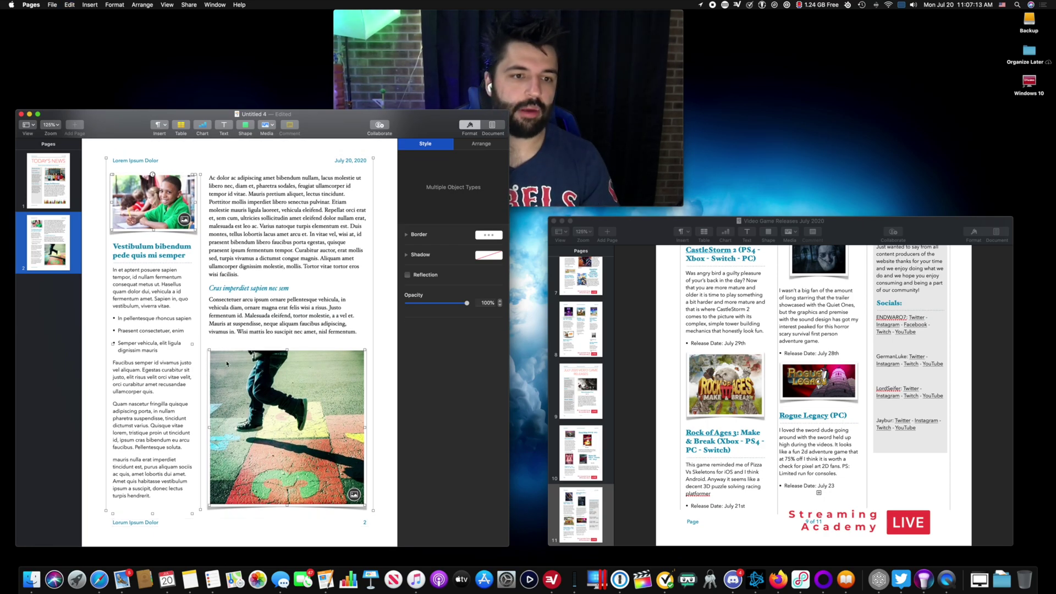
key("super+v")
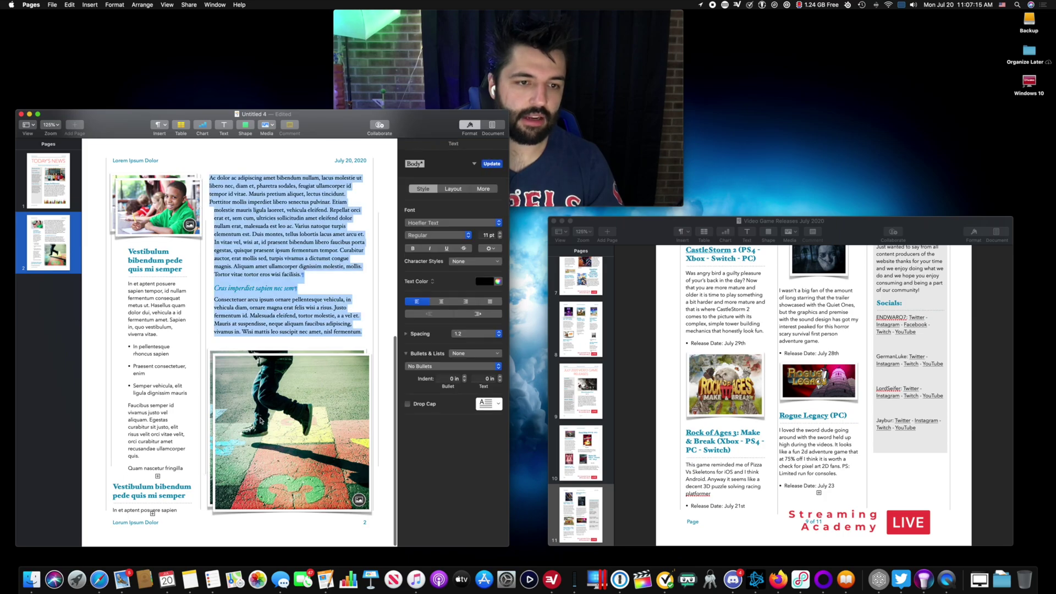
key("super+z")
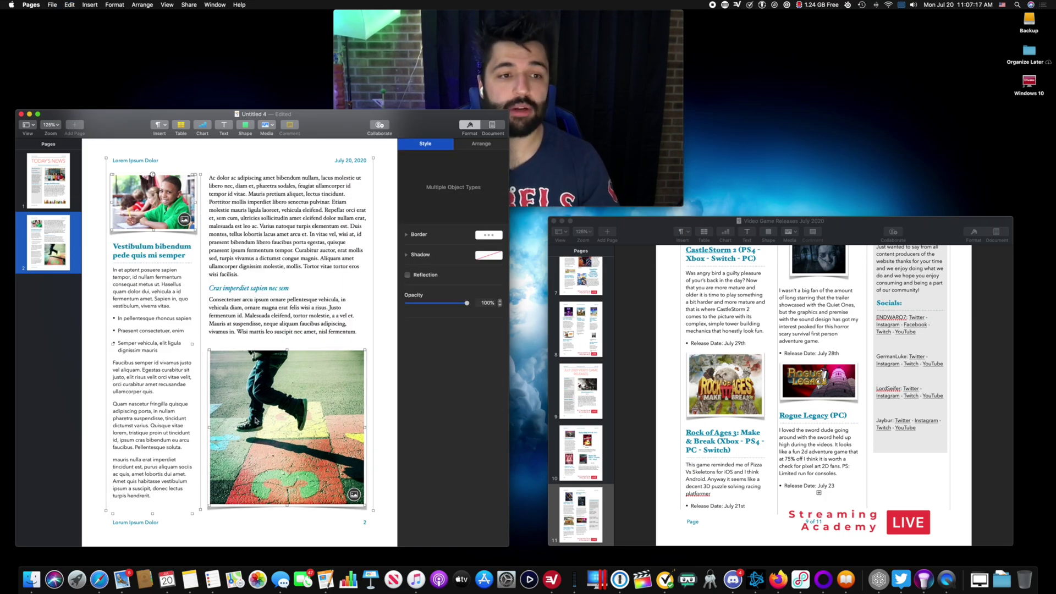
Step: Copy pages 1 and 2 from the thumbnail sidebar and paste them as new pages 3 and 4
left_click(58, 313)
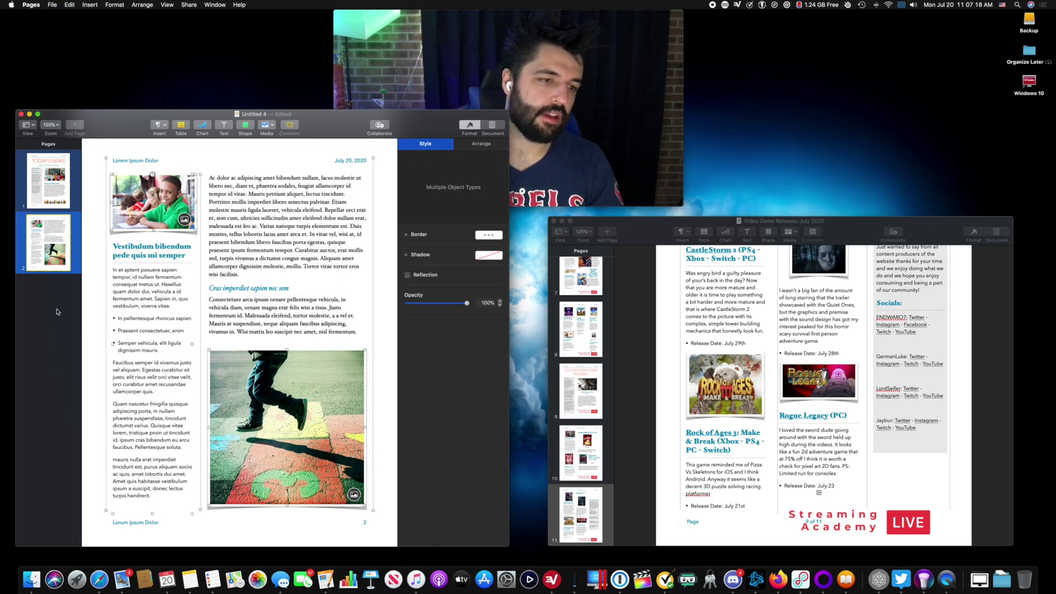
right_click(44, 257)
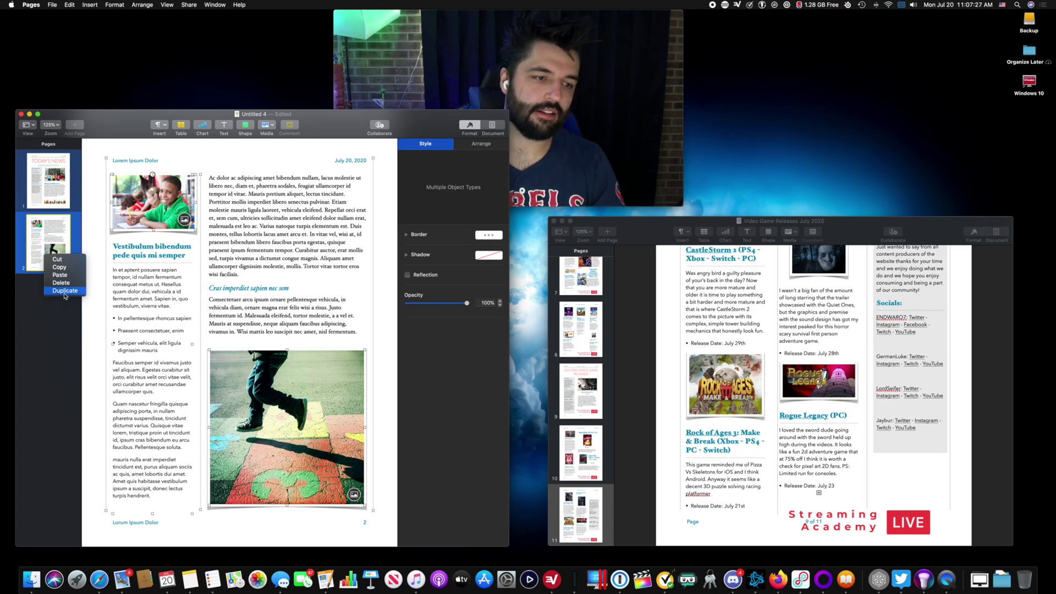
left_click(62, 268)
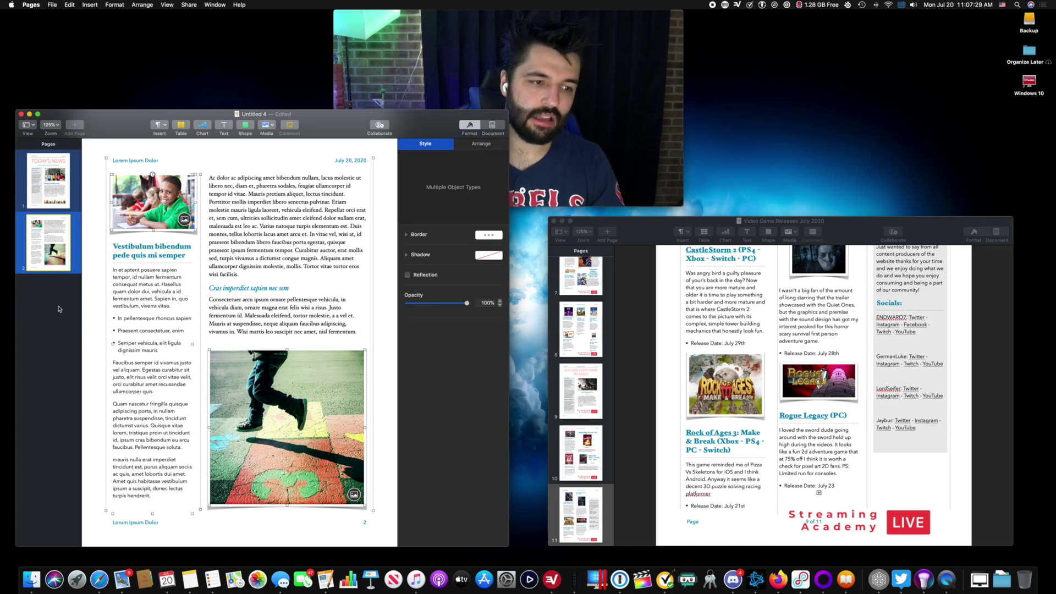
key("super+v")
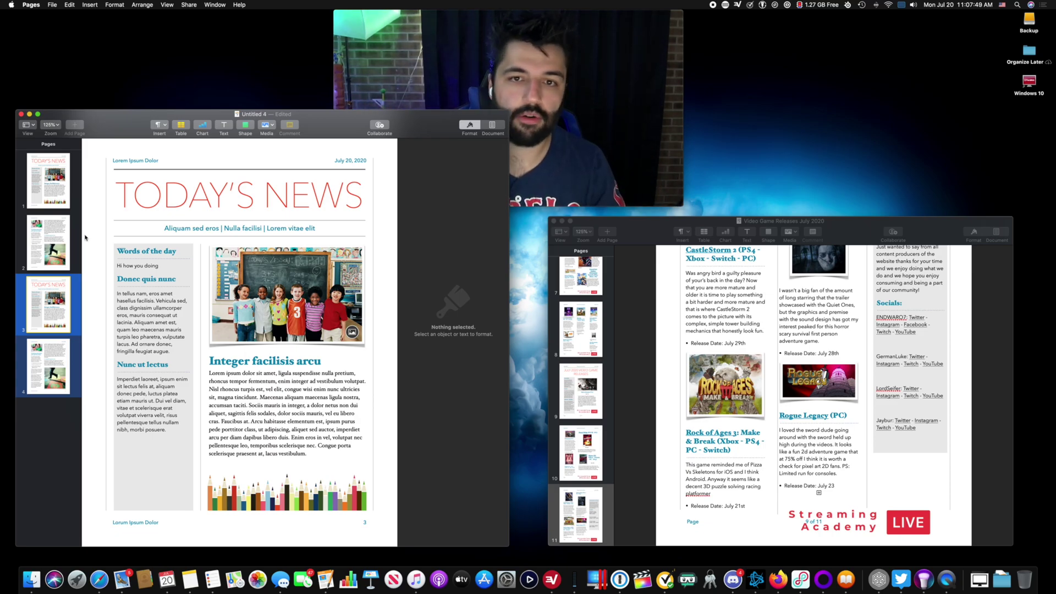
scroll(150, 266, "down", 3)
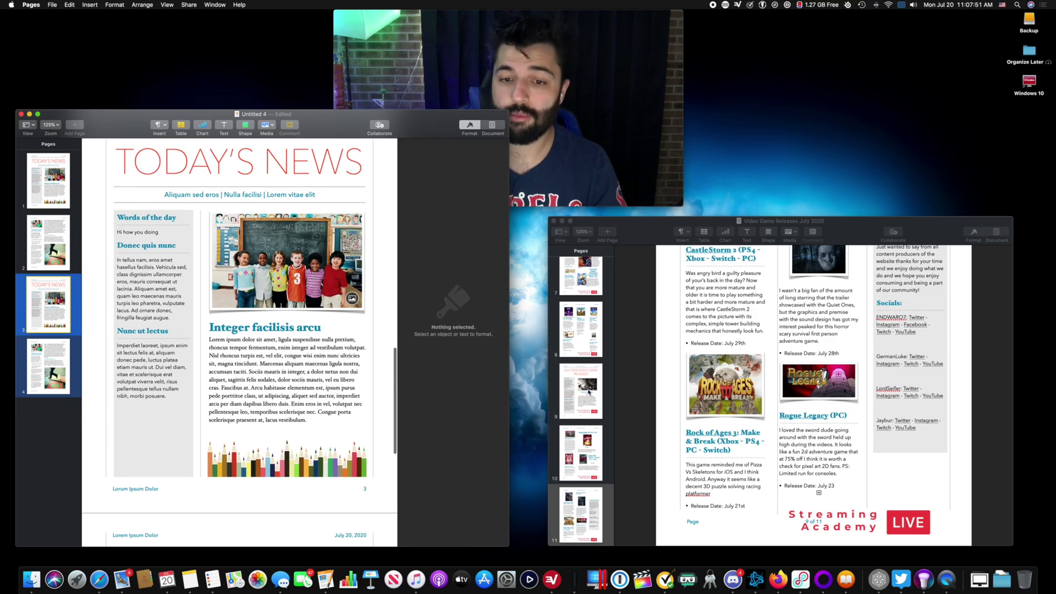
key("Page_Up")
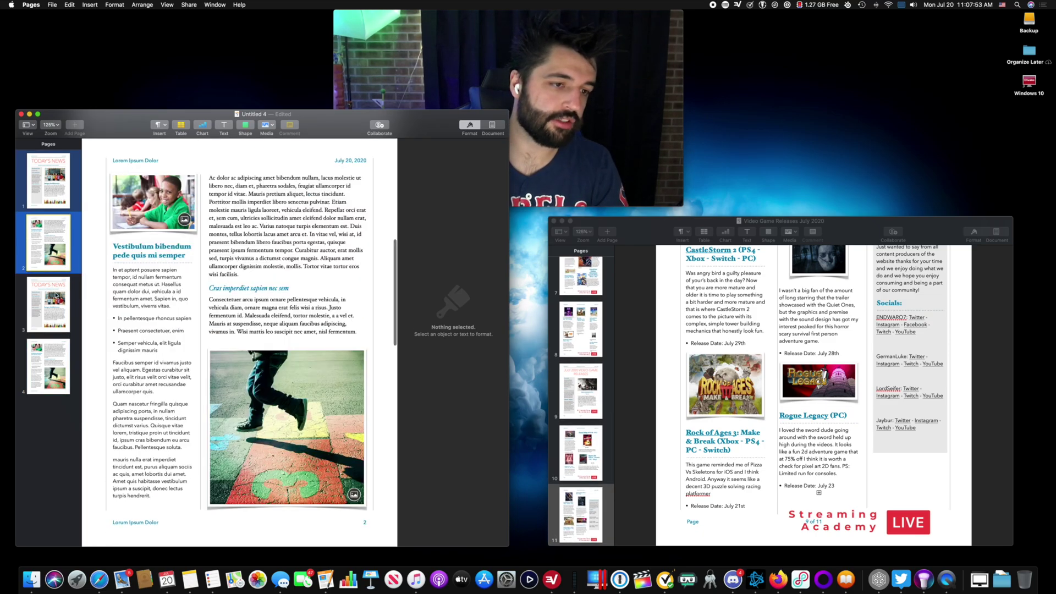
left_click(57, 297)
key("Page_Up")
left_click(46, 329)
right_click(49, 310)
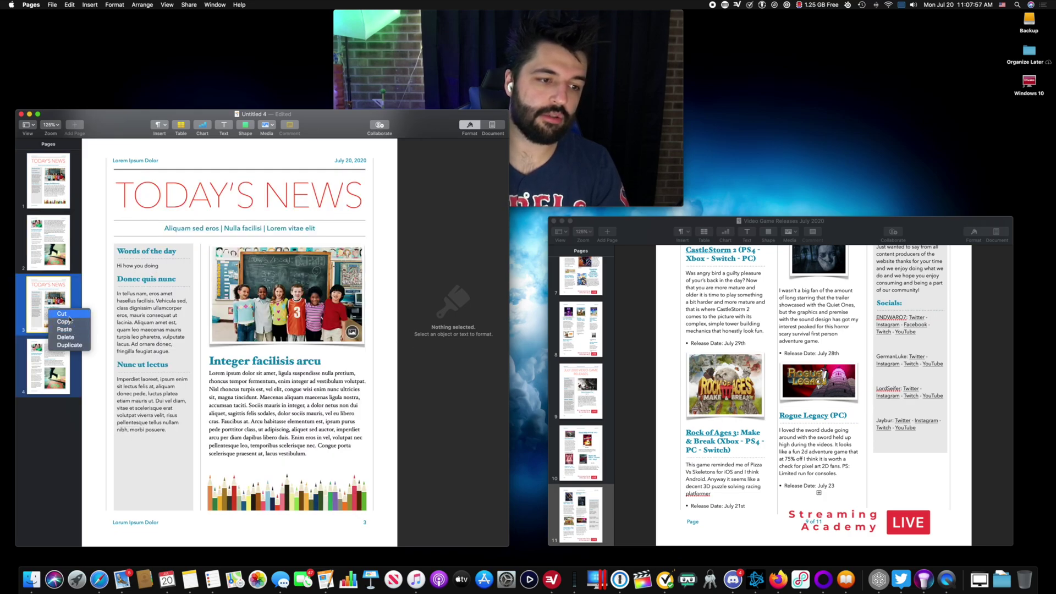
left_click(69, 315)
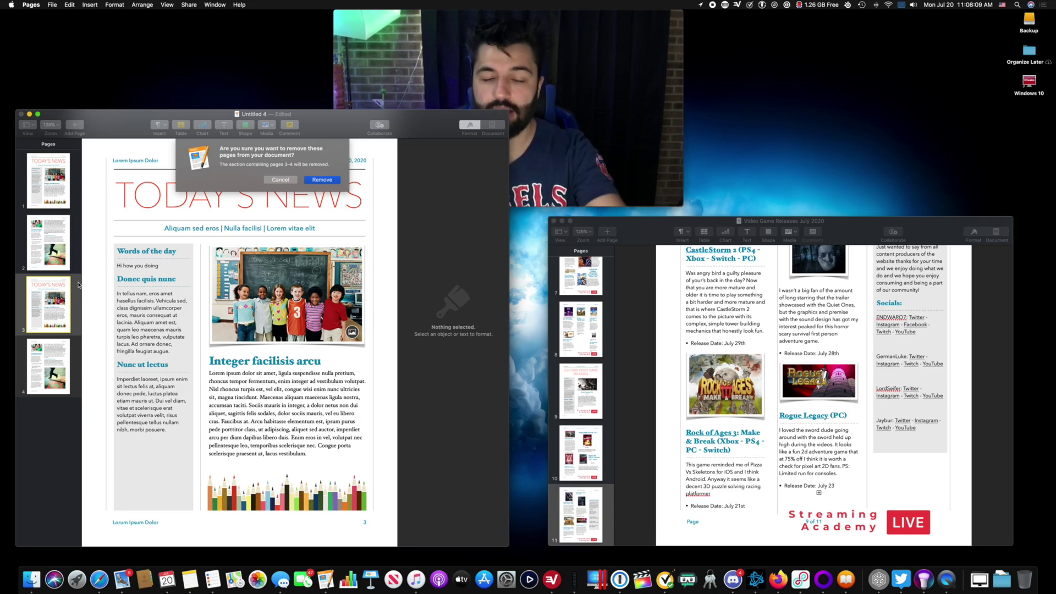
key("Escape")
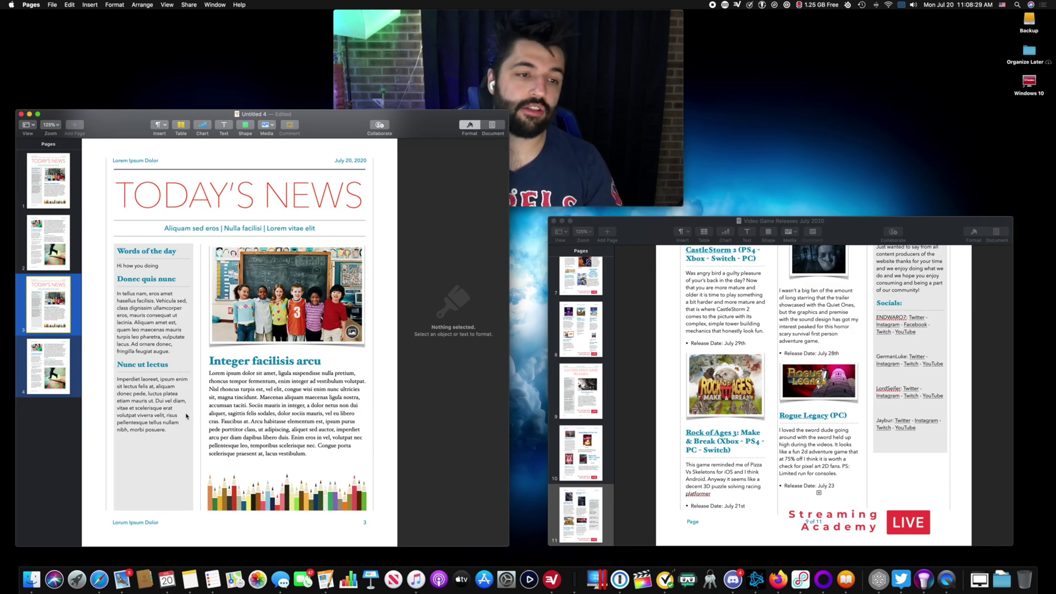
Step: Step from page 2 back to page 3, then open the File menu
key("Up")
left_click(55, 324)
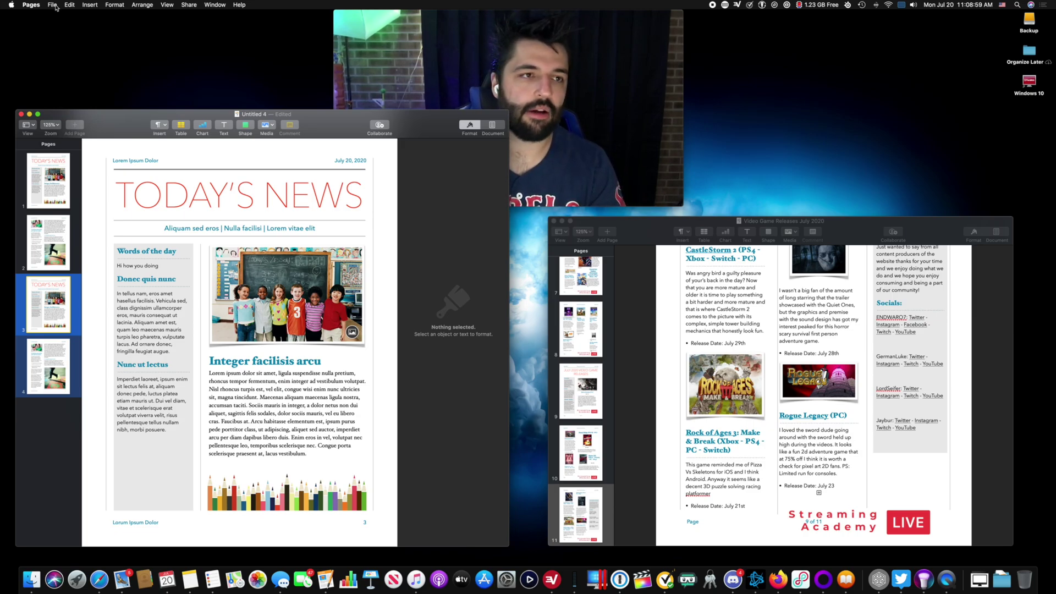
left_click(52, 5)
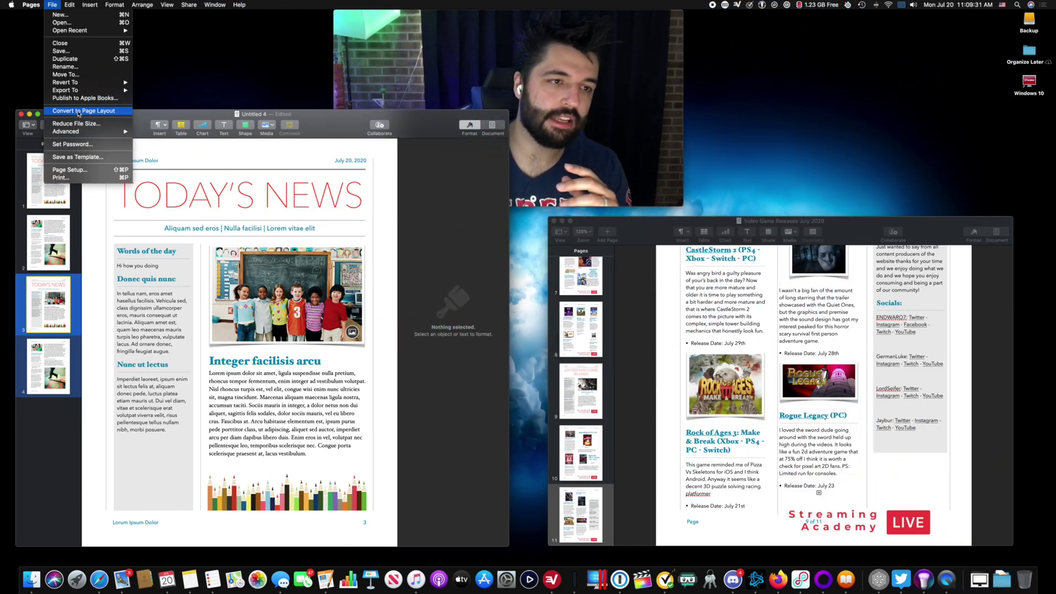
Step: Choose Convert to Page Layout and confirm the conversion with Return
left_click(78, 111)
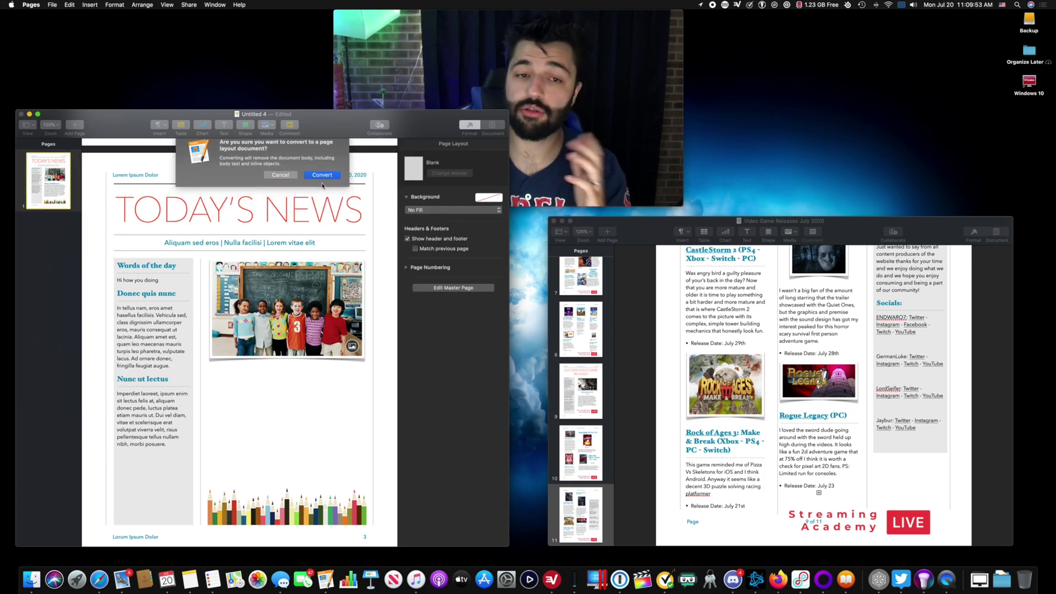
key("Return")
Step: Display page 2, with its July 20, 2020 header and footer page number
scroll(281, 383, "down", 10)
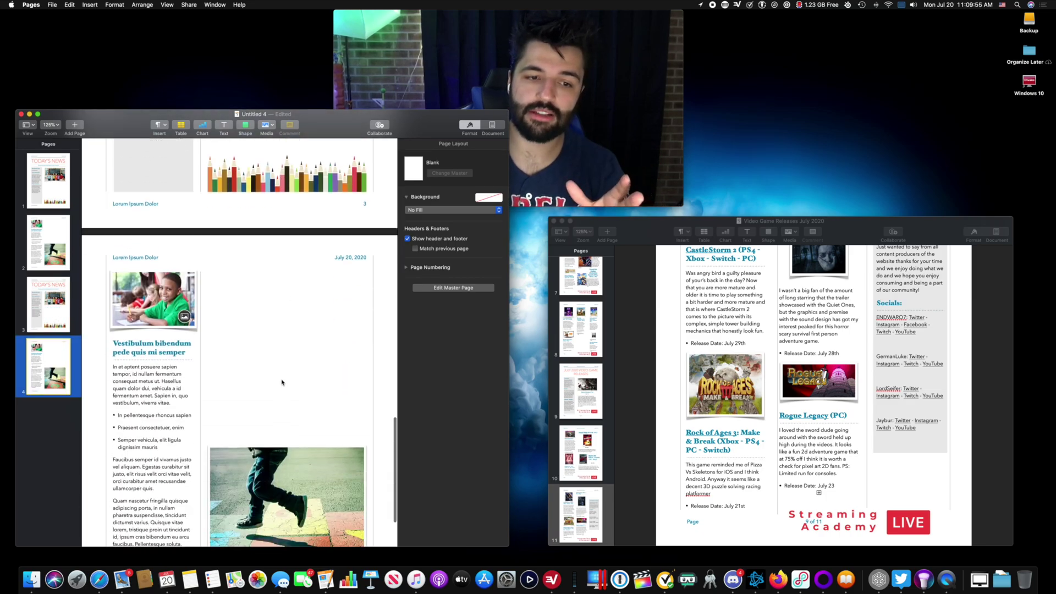
scroll(282, 382, "down", 3)
scroll(281, 382, "up", 5)
scroll(286, 363, "down", 5)
scroll(294, 343, "up", 20)
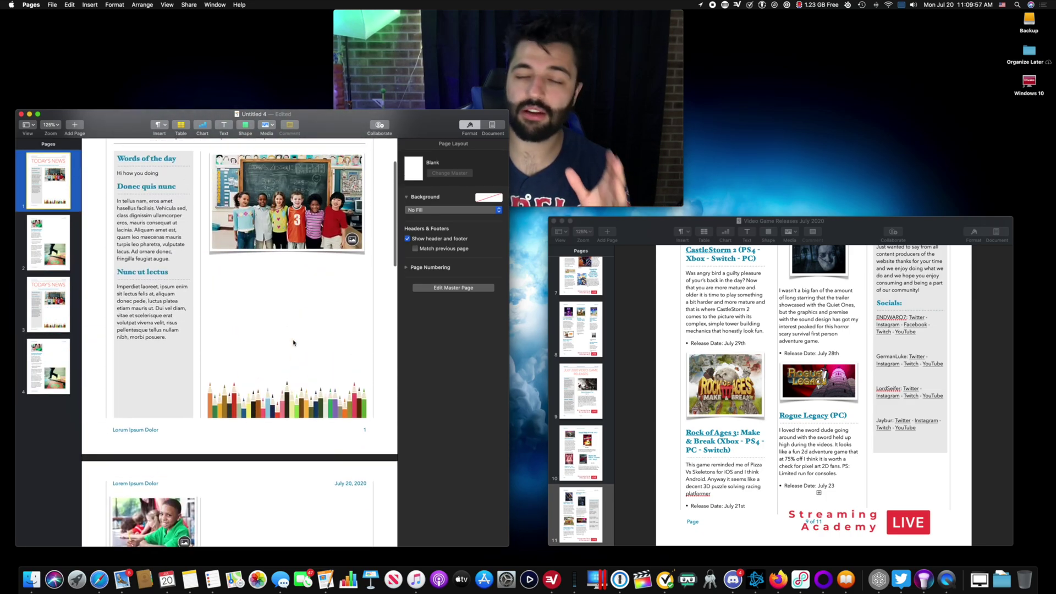
scroll(293, 343, "up", 2)
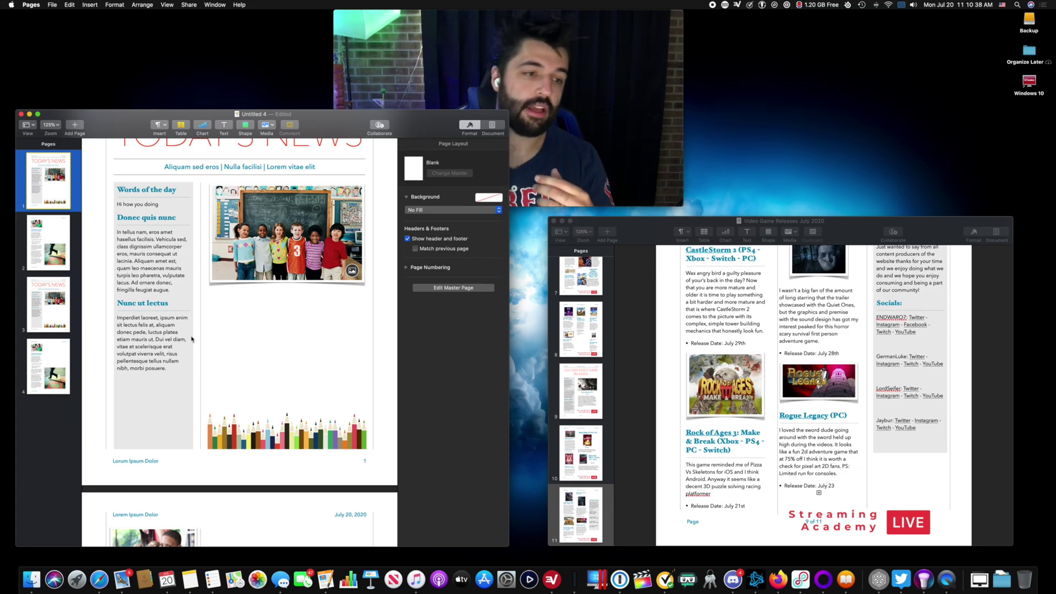
left_click(62, 246)
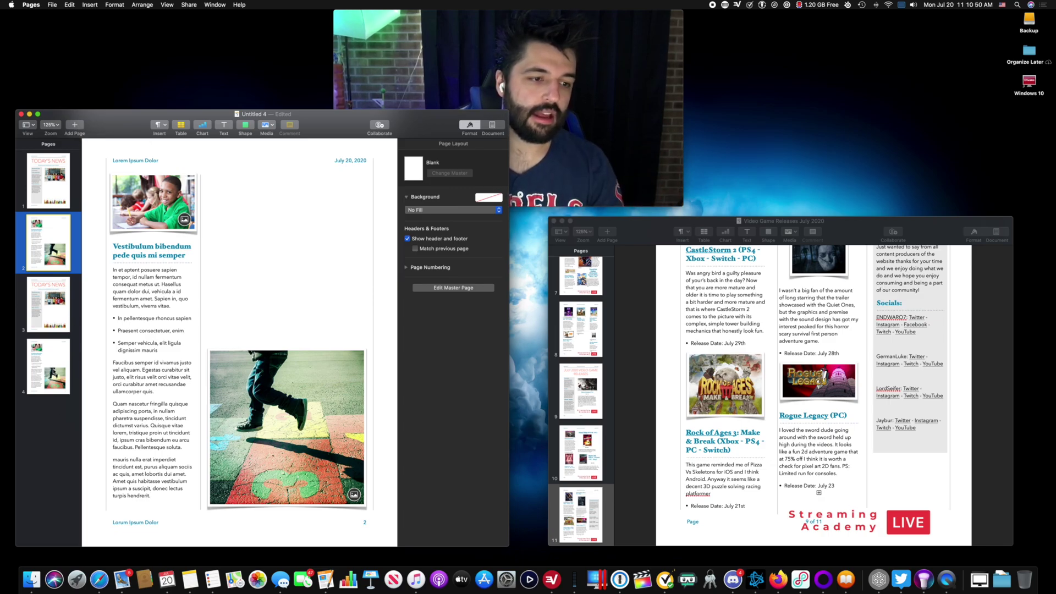
Step: Delete the duplicated pages 4 and 3 from the thumbnail sidebar
left_click(67, 367)
right_click(54, 362)
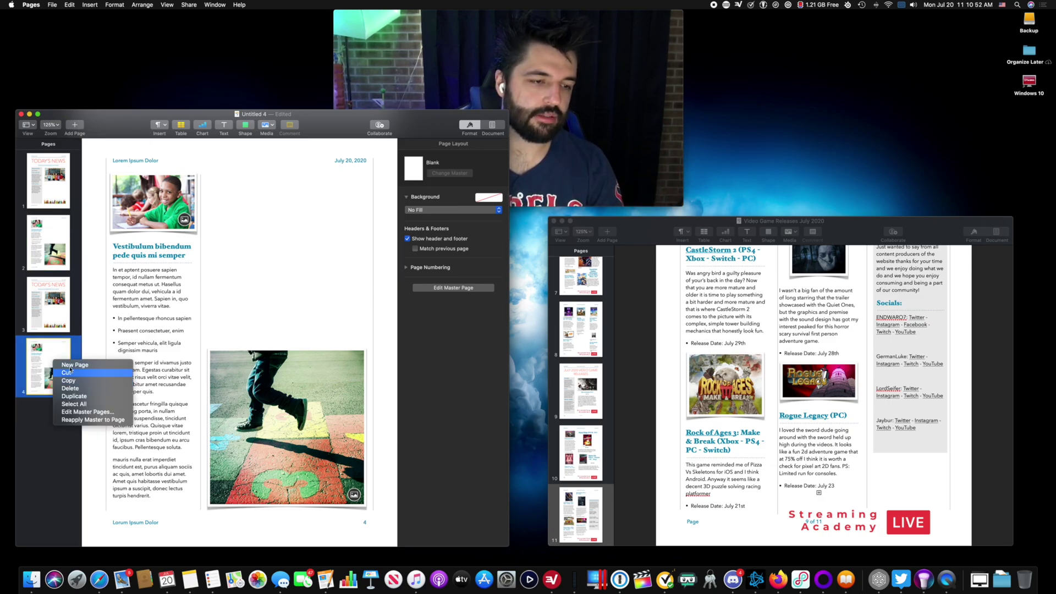
left_click(61, 352)
key("Delete")
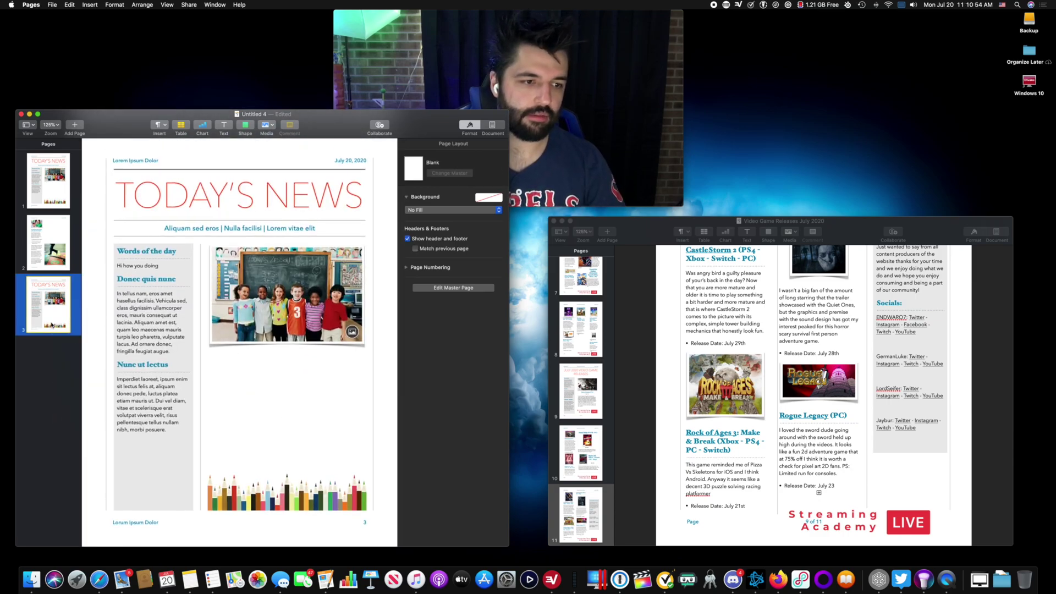
right_click(53, 323)
left_click(52, 323)
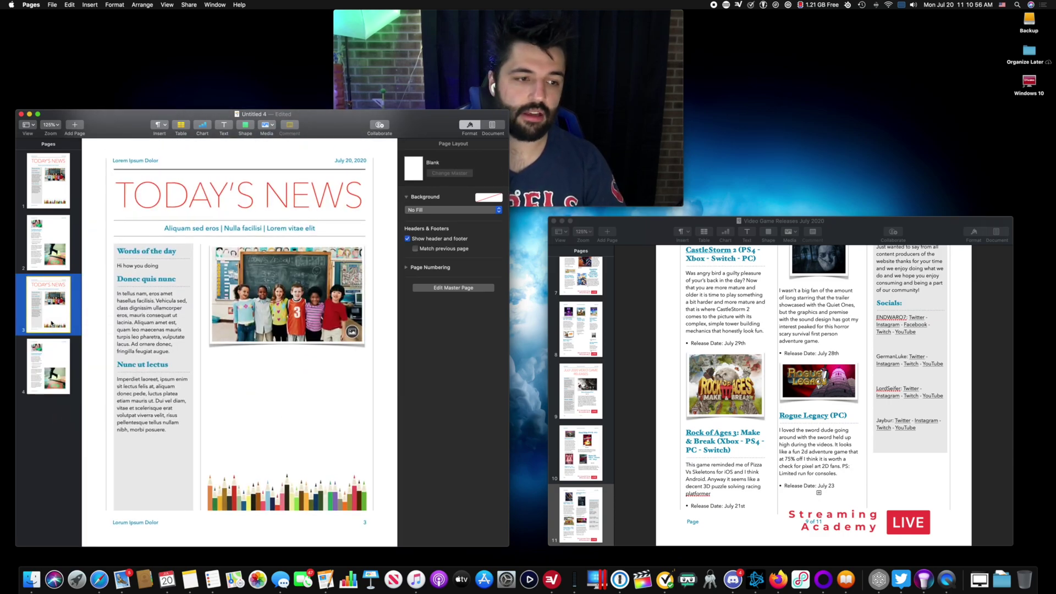
key("Delete")
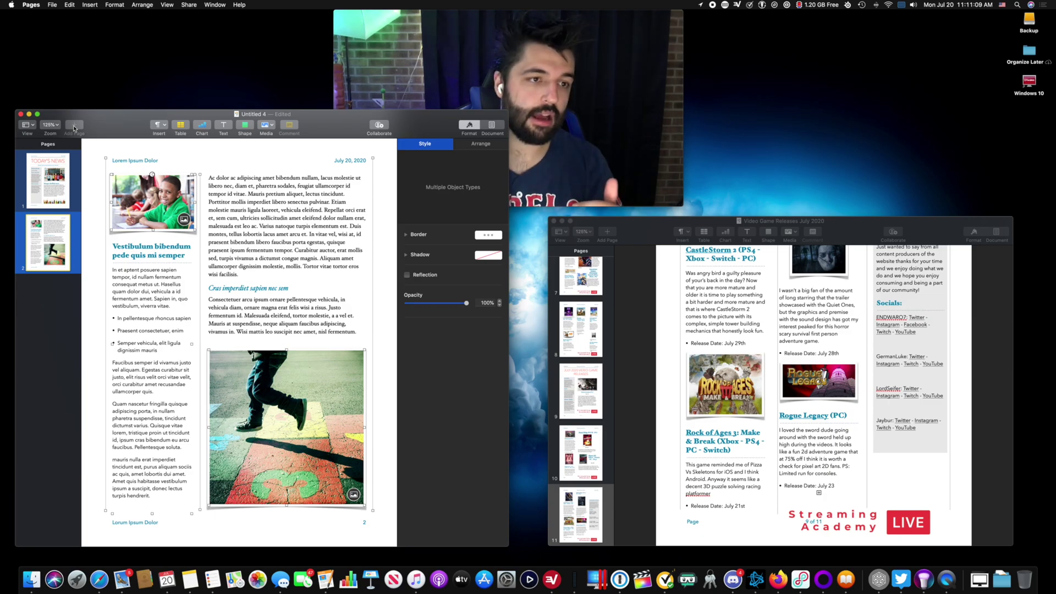
Step: Convert the remaining two-page newsletter to page layout and return to the TODAY'S NEWS front page
right_click(46, 244)
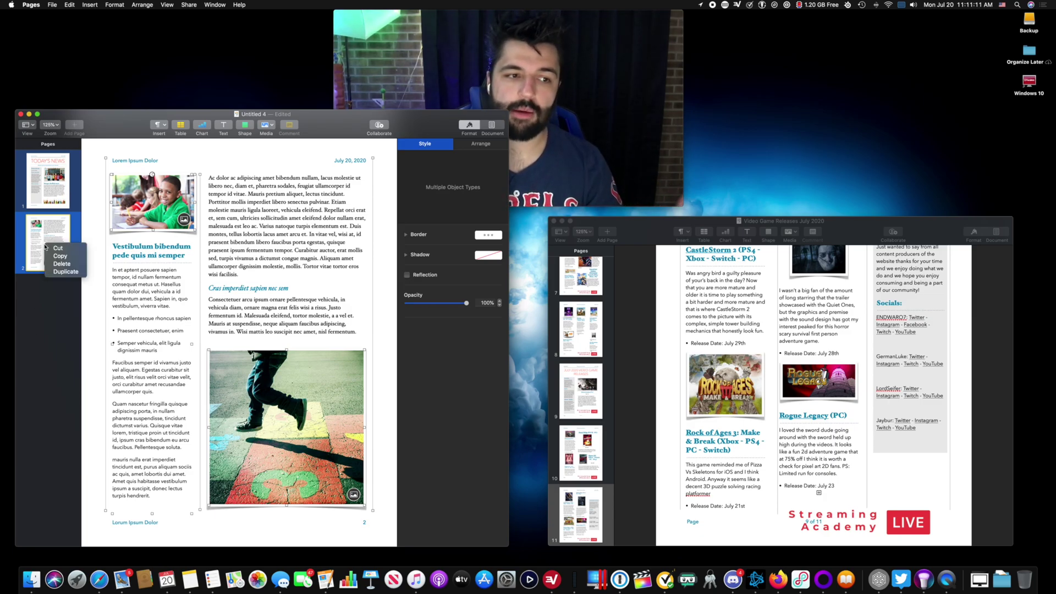
left_click(50, 342)
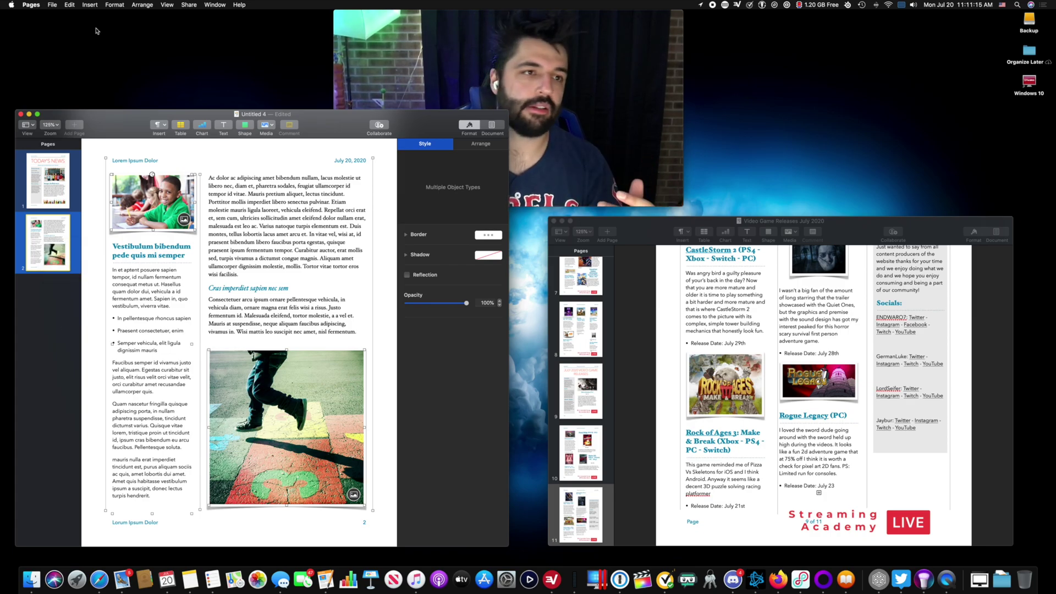
left_click(53, 5)
left_click(68, 110)
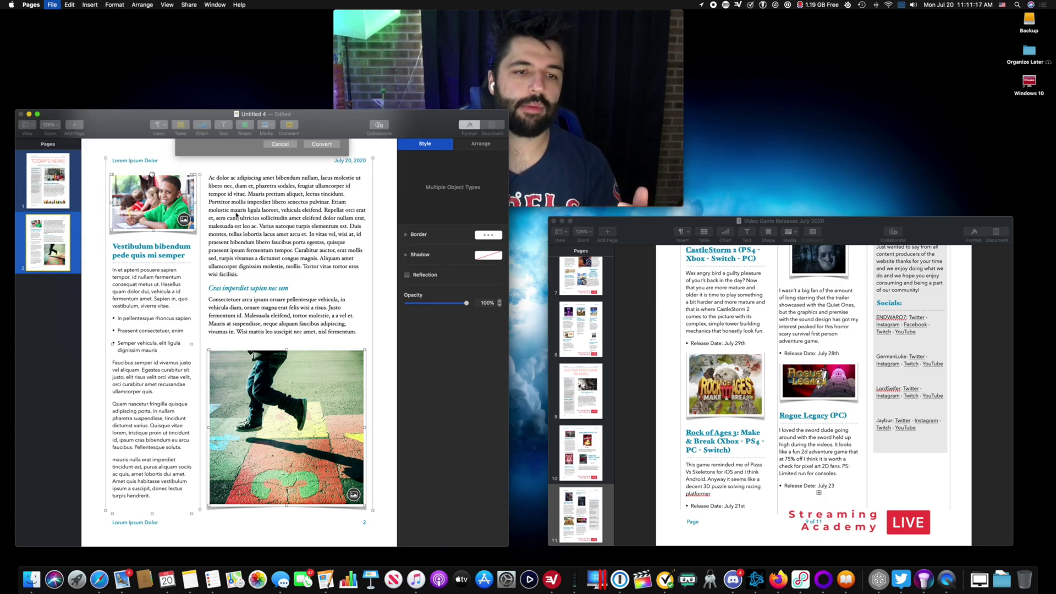
left_click(321, 181)
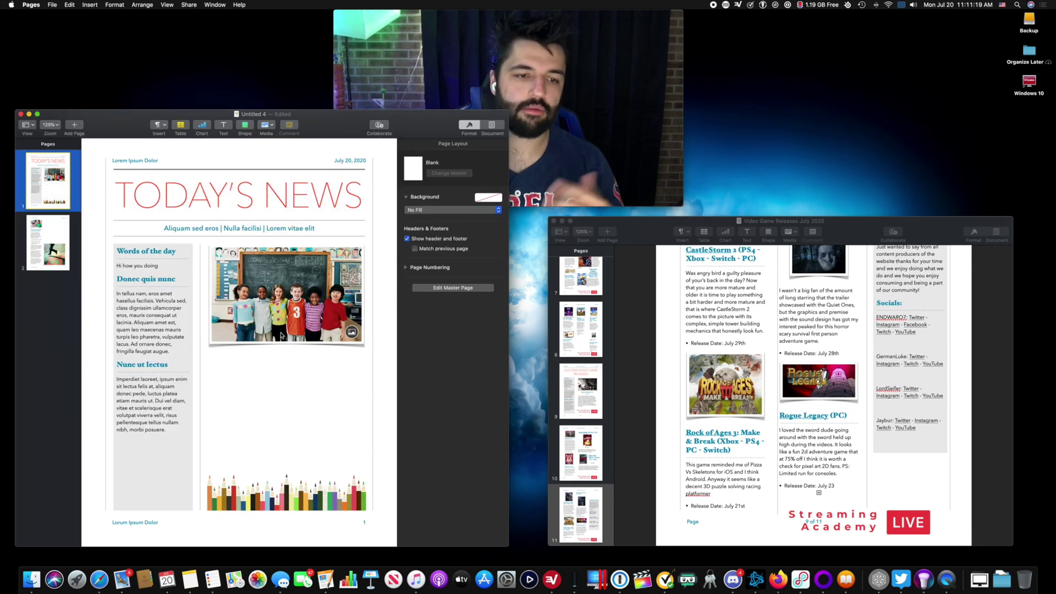
scroll(285, 337, "down", 5)
scroll(286, 336, "down", 10)
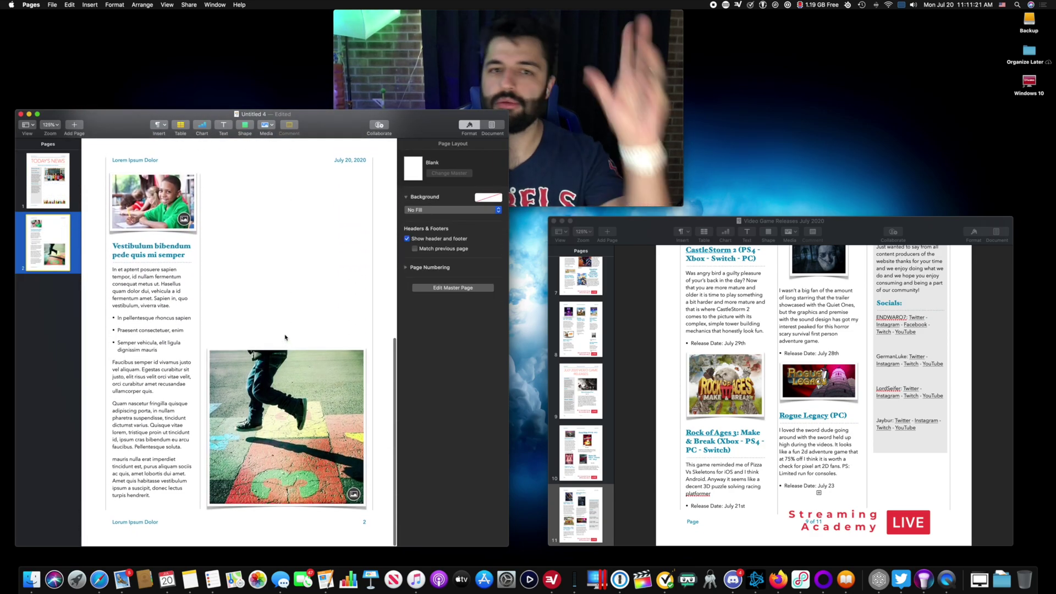
left_click(48, 181)
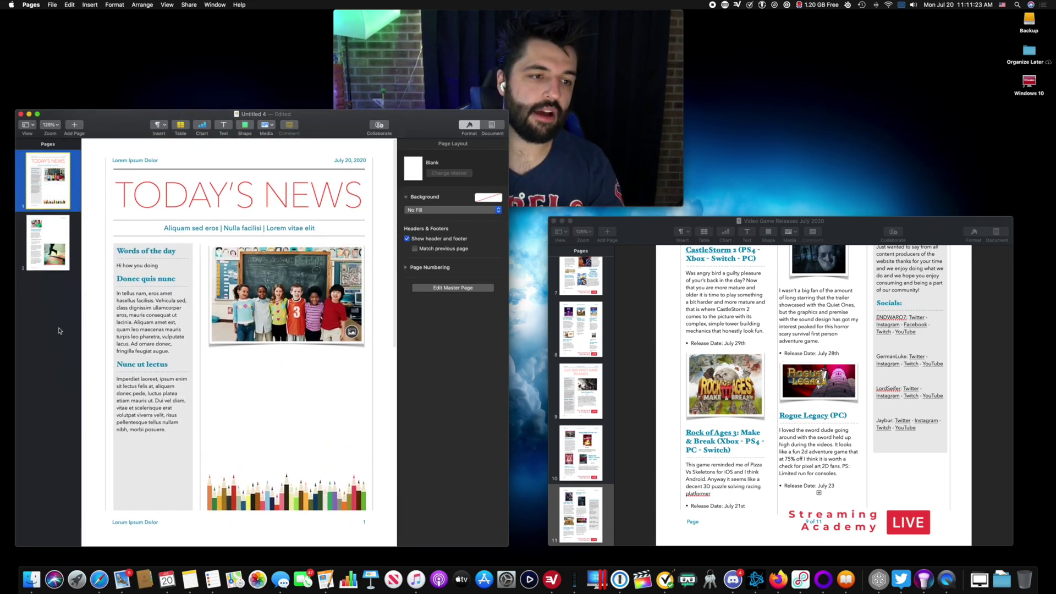
Step: Insert a blank page after the front page, then review the photo page and new blank page 2
left_click(68, 132)
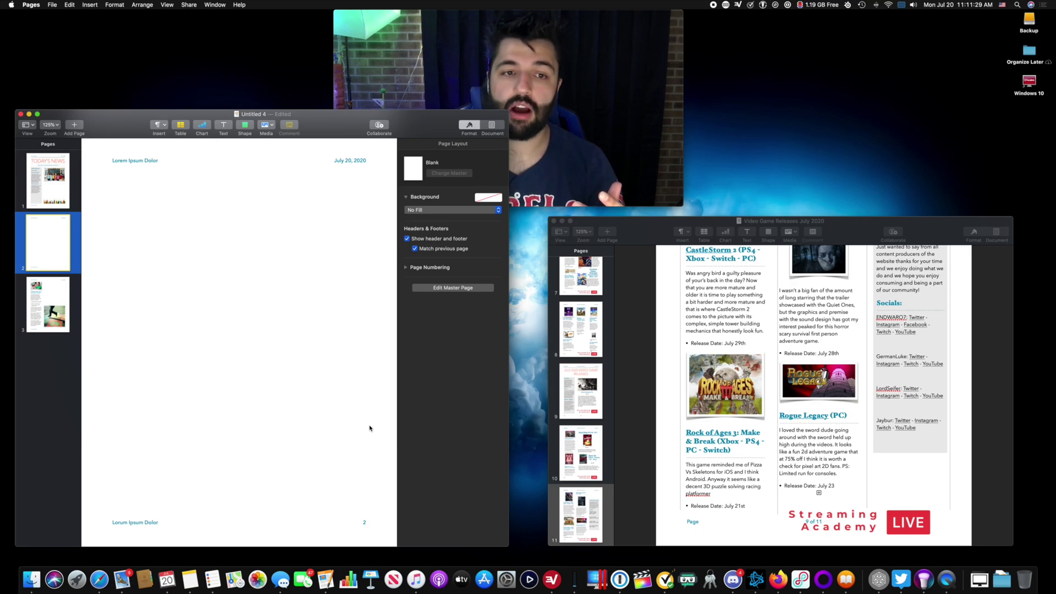
left_click(44, 305)
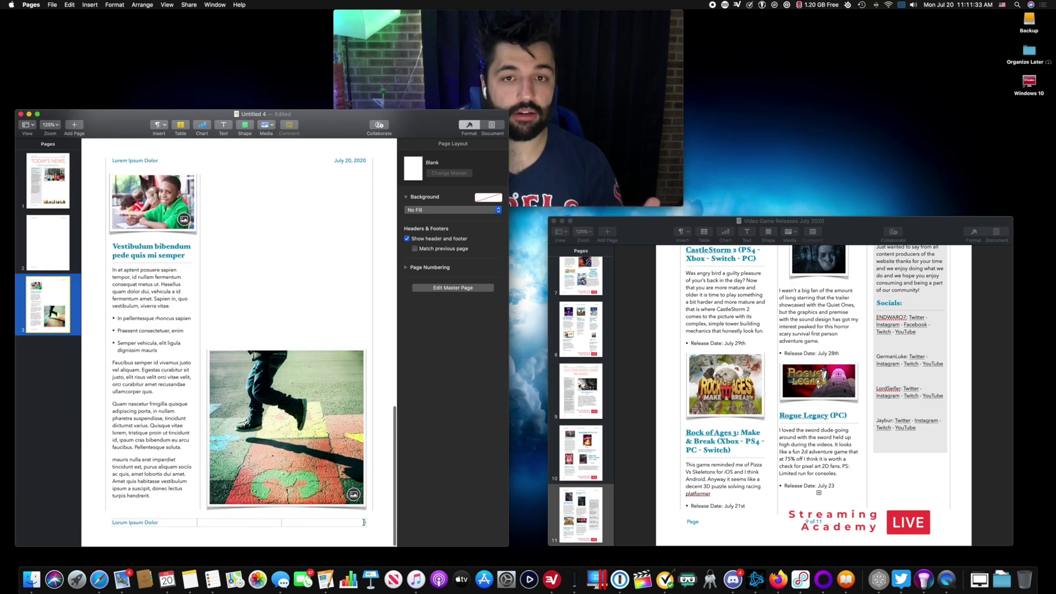
scroll(331, 345, "up", 10)
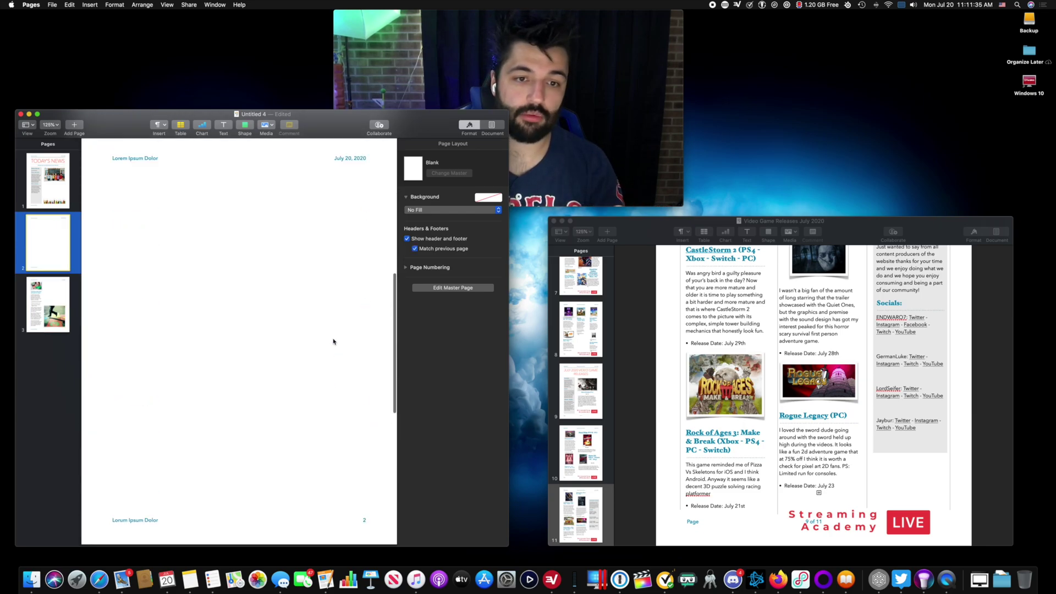
scroll(331, 343, "down", 10)
scroll(333, 340, "up", 1)
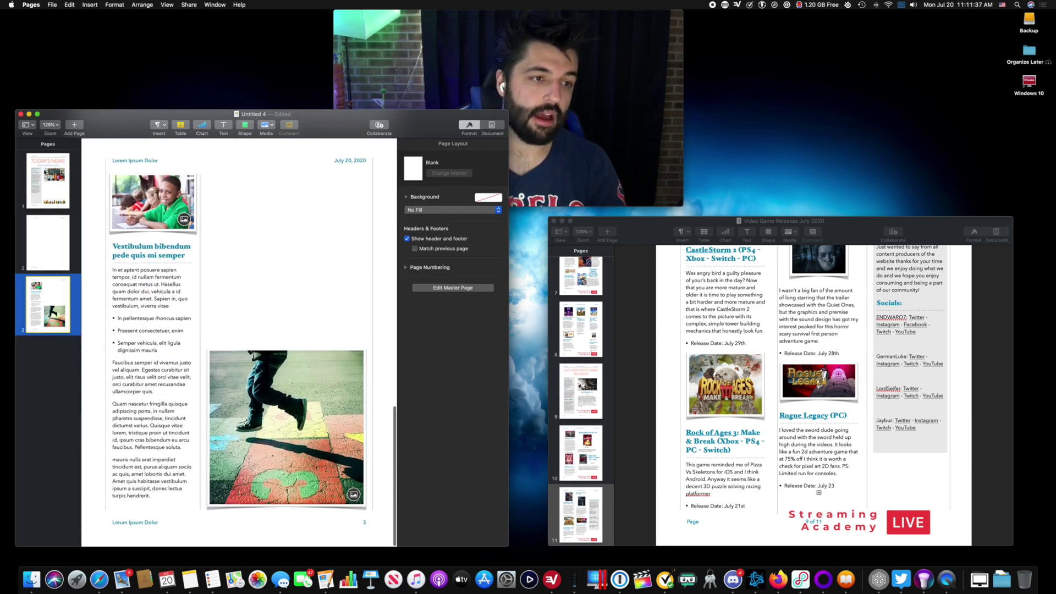
left_click(47, 182)
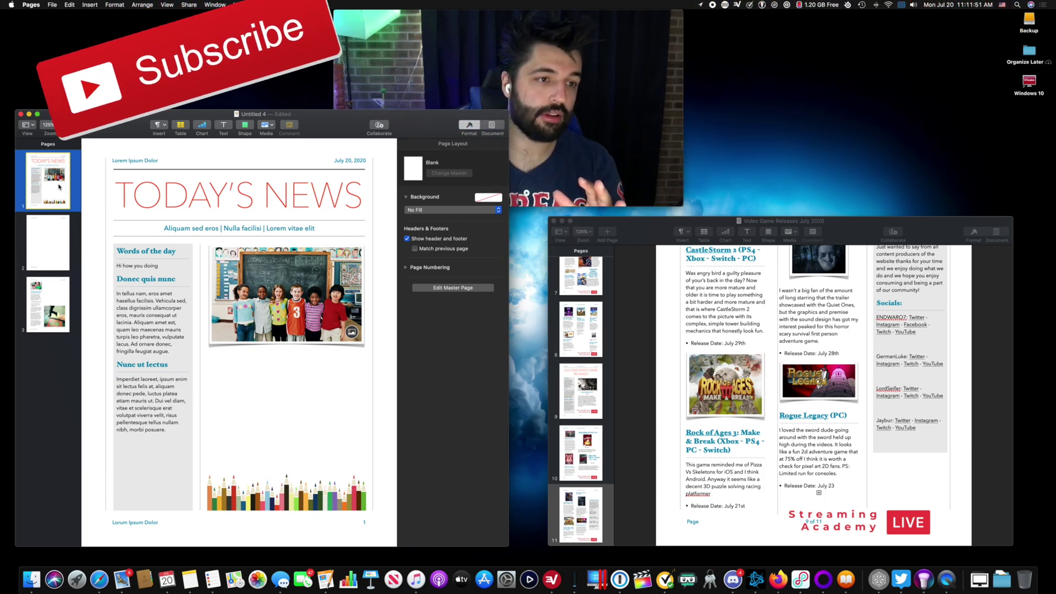
left_click(46, 234)
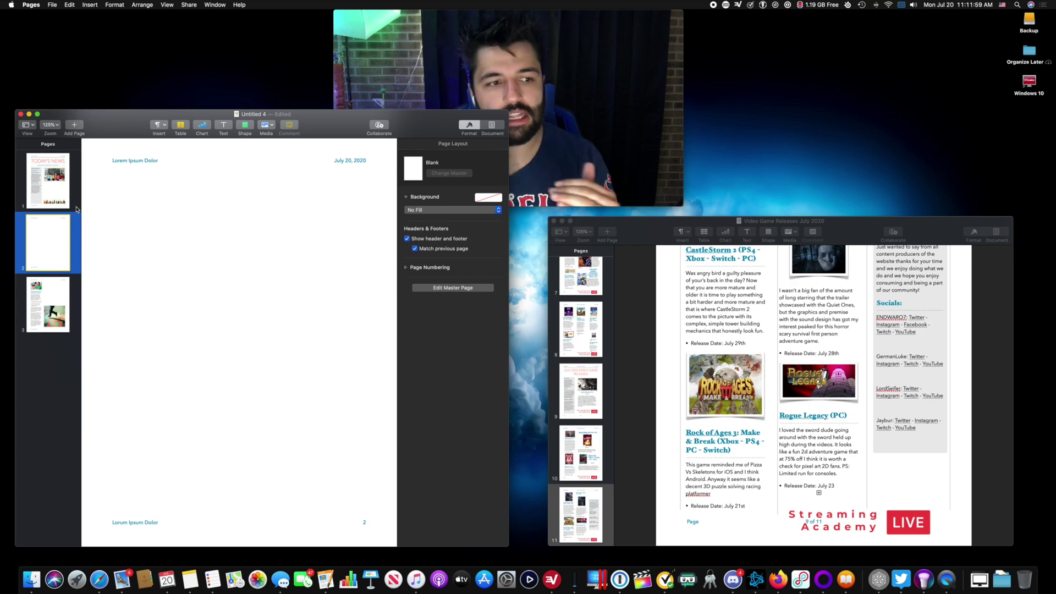
Step: Add two extra blank pages, then view the photo page, now page 5
left_click(71, 131)
left_click(73, 130)
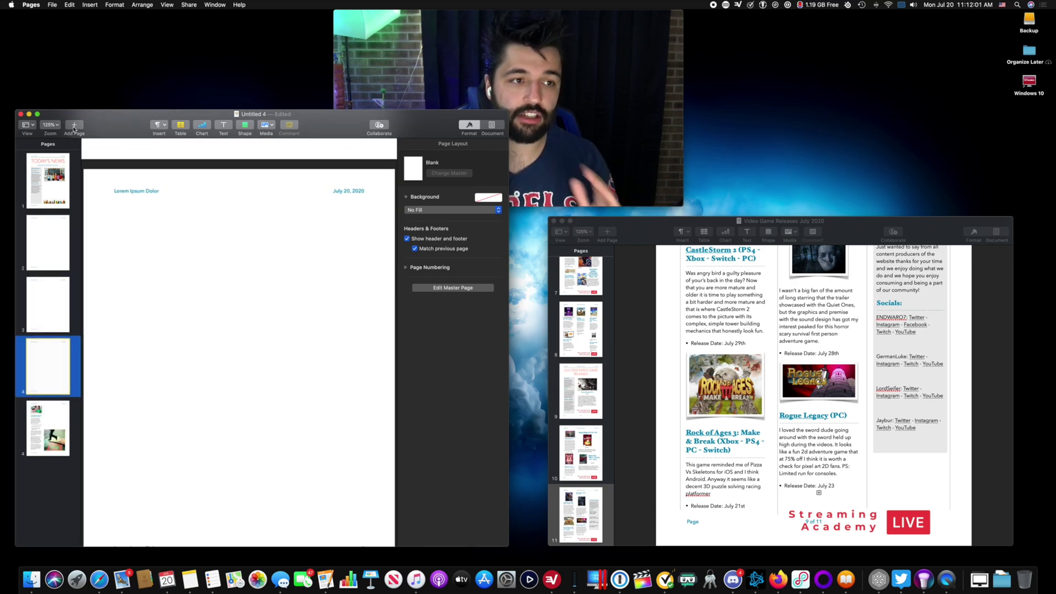
left_click(54, 409)
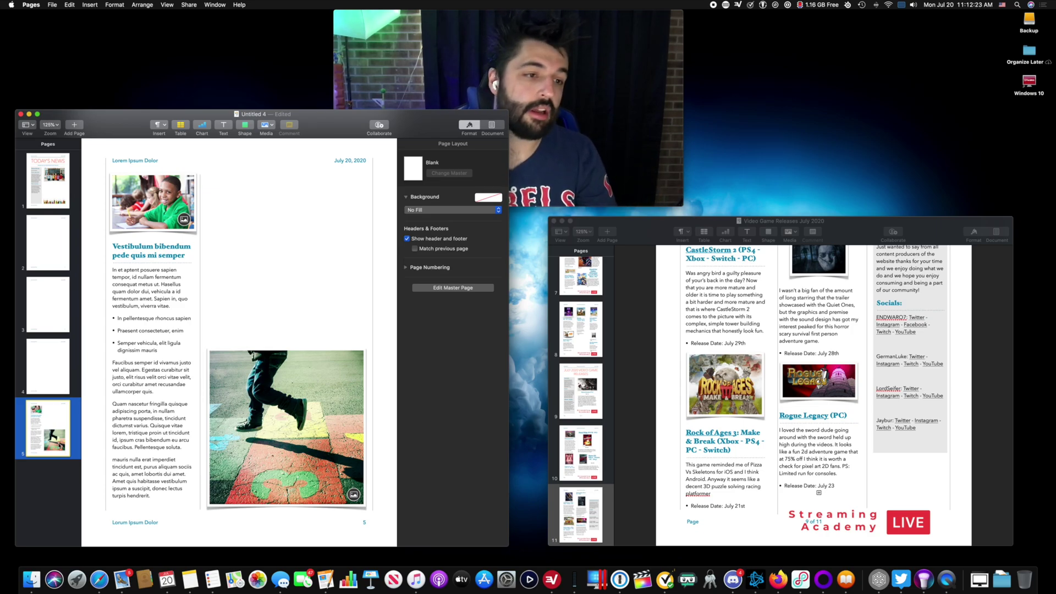
Step: Review blank pages 2–4, open page 3's options, dismiss them unchanged, and return to the front page
left_click(65, 186)
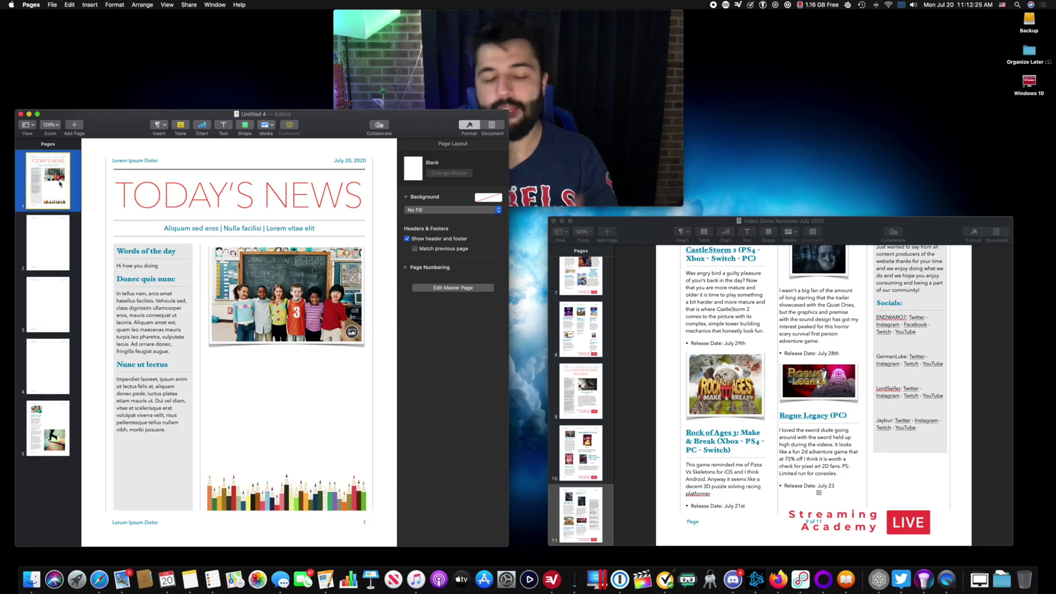
left_click(58, 225)
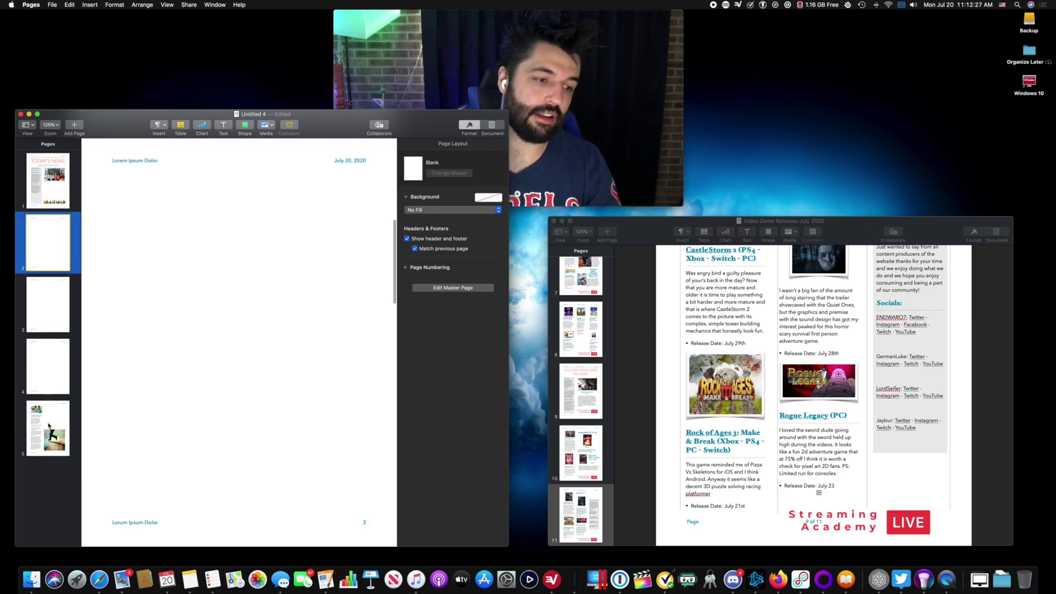
left_click(57, 376)
left_click(57, 297)
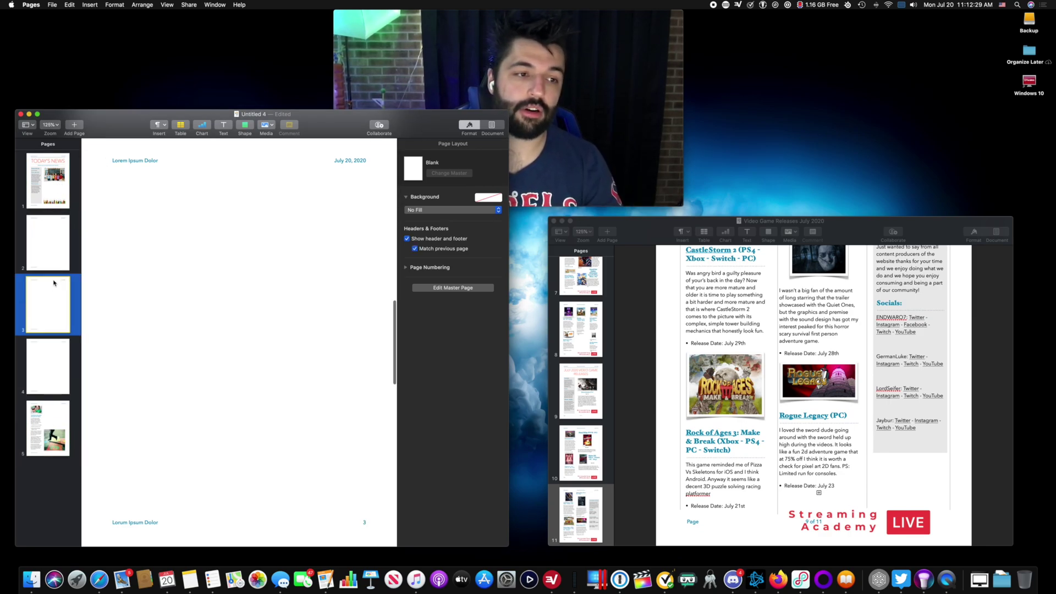
right_click(55, 294)
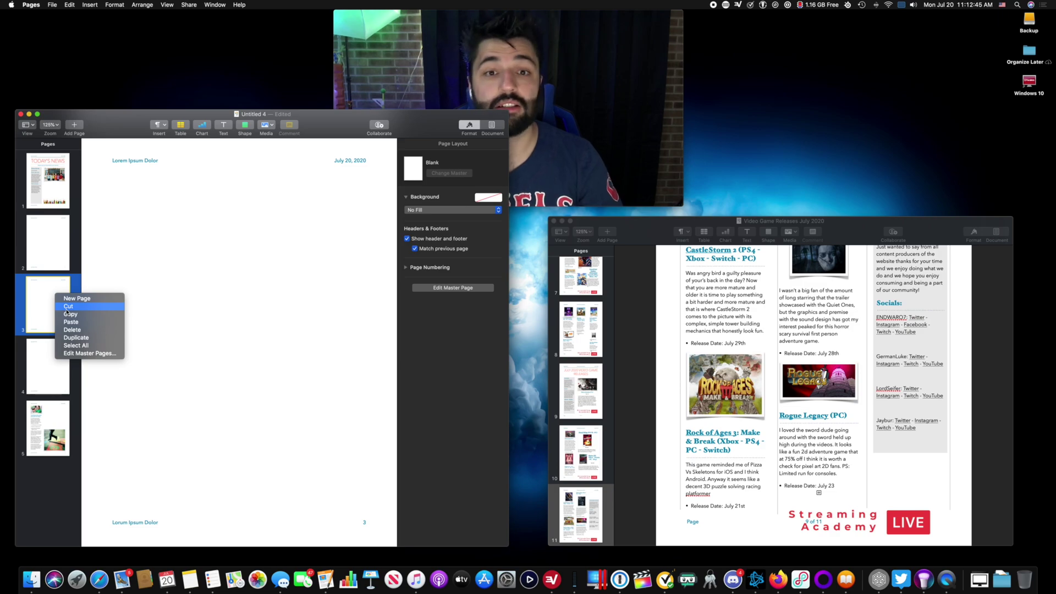
left_click(59, 471)
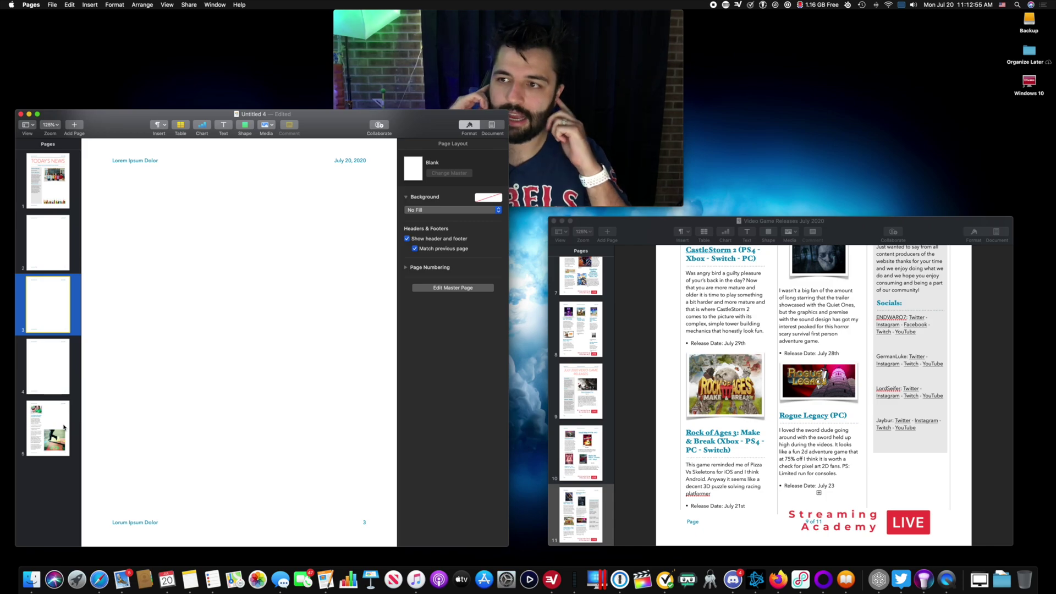
left_click(48, 180)
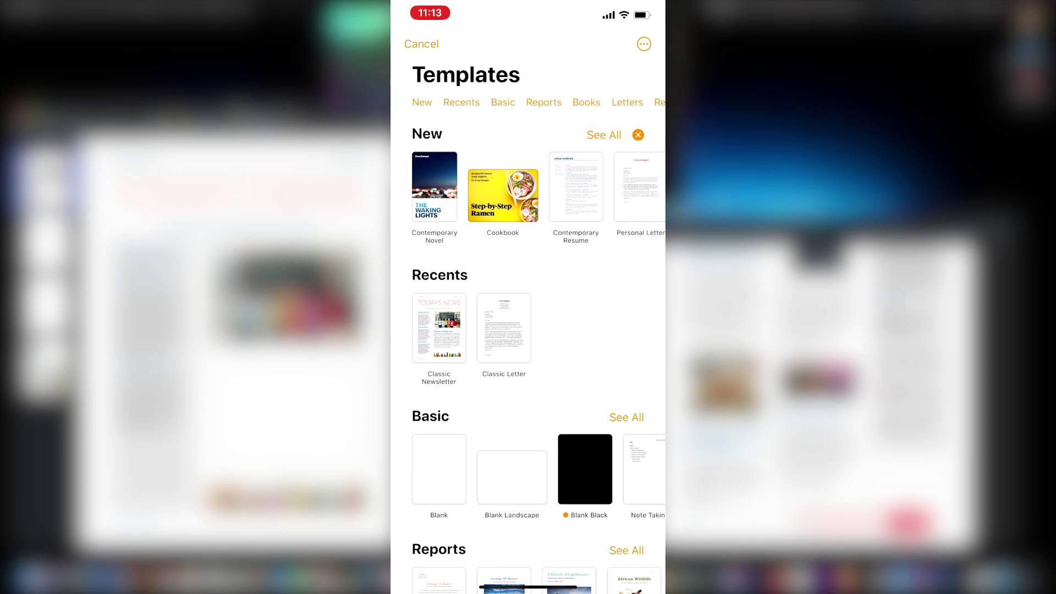
Step: Open the Classic Newsletter document and briefly check its document options list
left_click(438, 328)
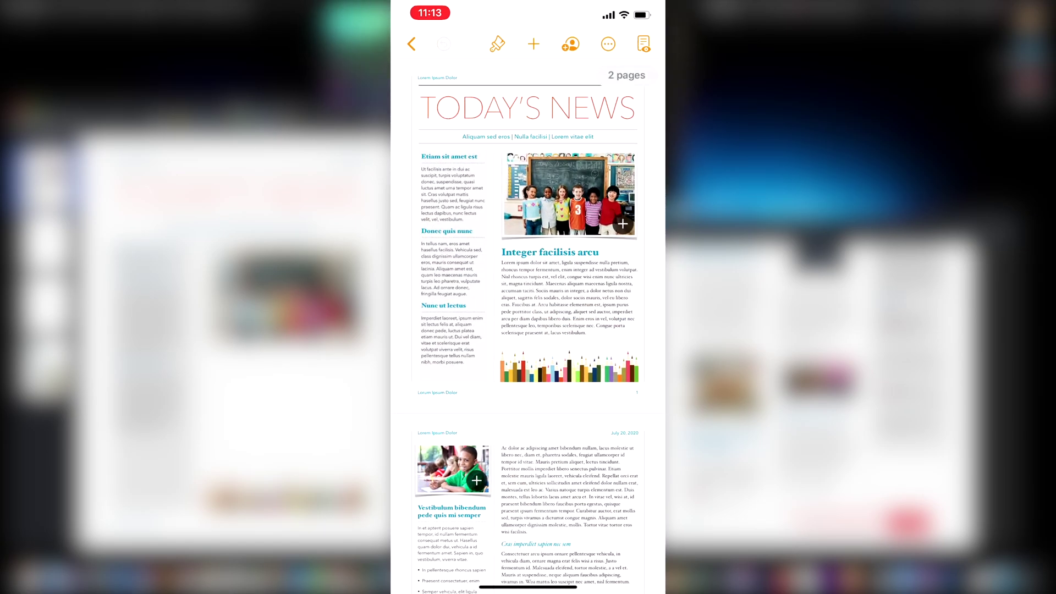
scroll(528, 324, "down", 3)
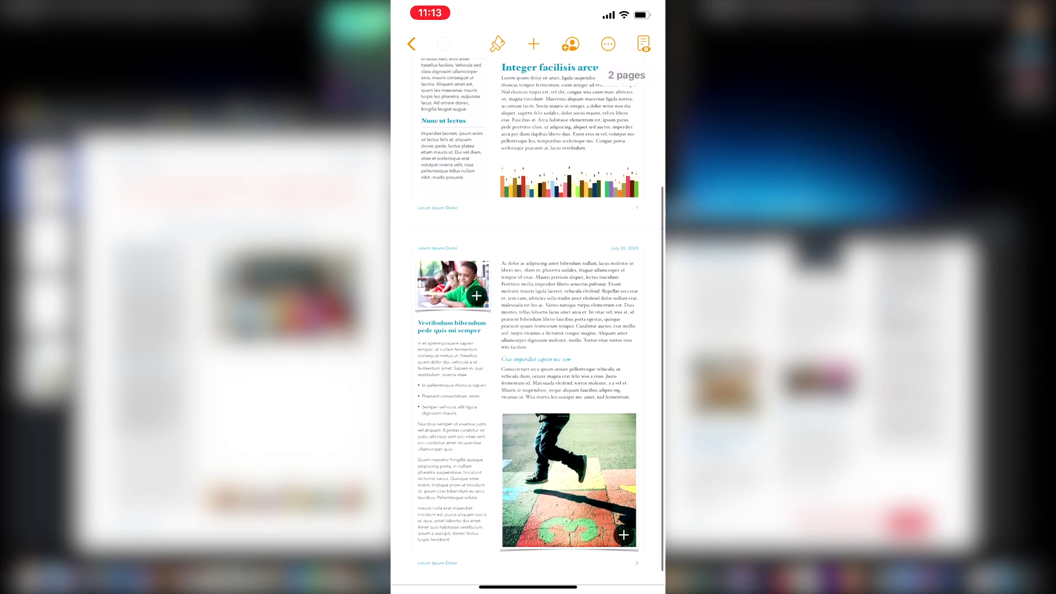
scroll(528, 324, "up", 4)
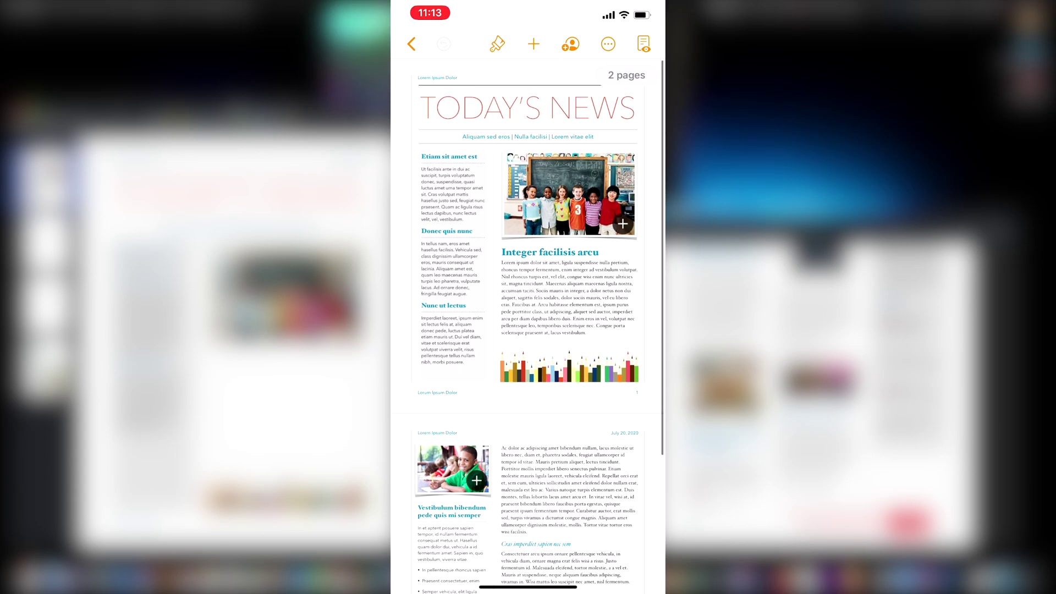
left_click(607, 44)
left_click(634, 44)
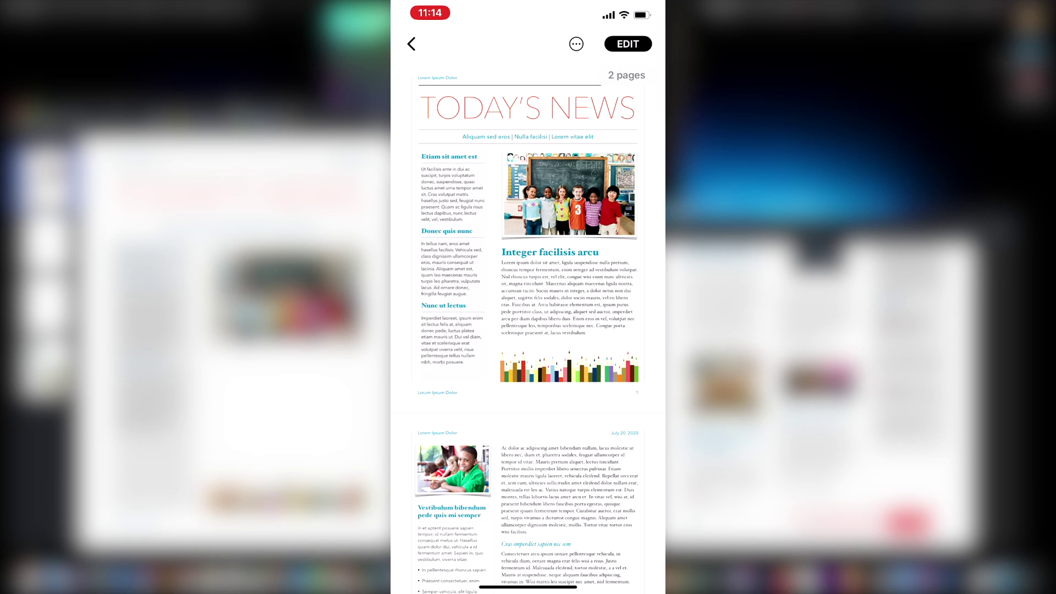
Step: Put the TODAY'S NEWS newsletter into edit mode and look at the Insert menu without adding anything
left_click(627, 44)
scroll(527, 319, "down", 5)
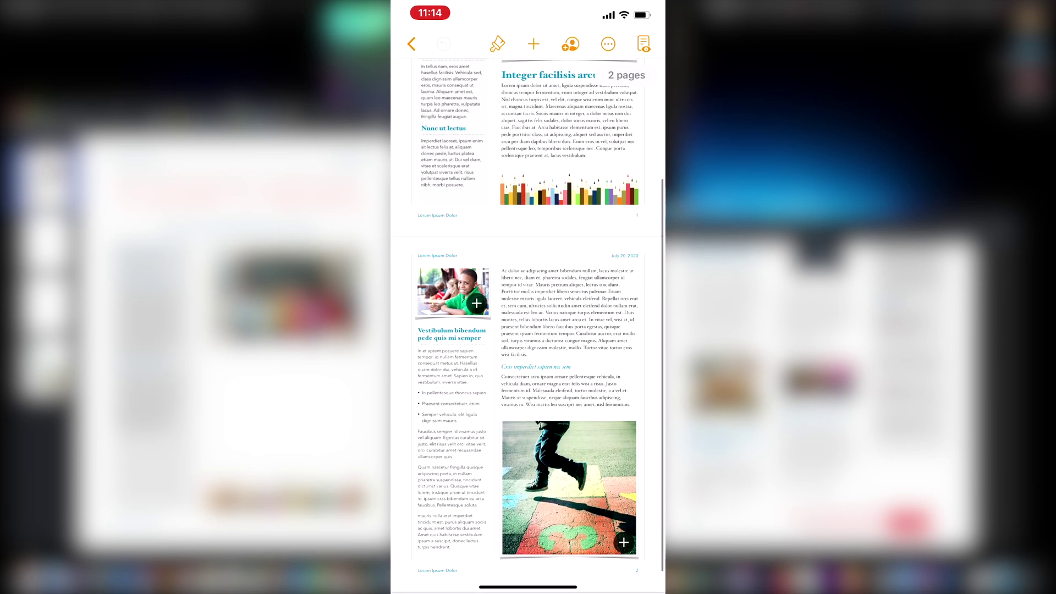
scroll(528, 319, "up", 5)
left_click(533, 44)
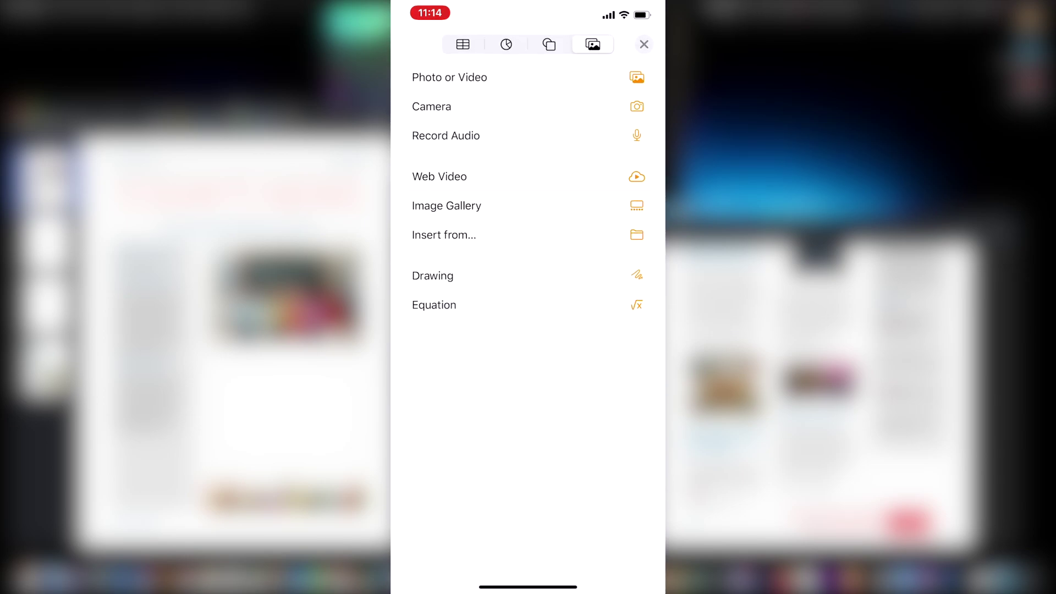
left_click(644, 44)
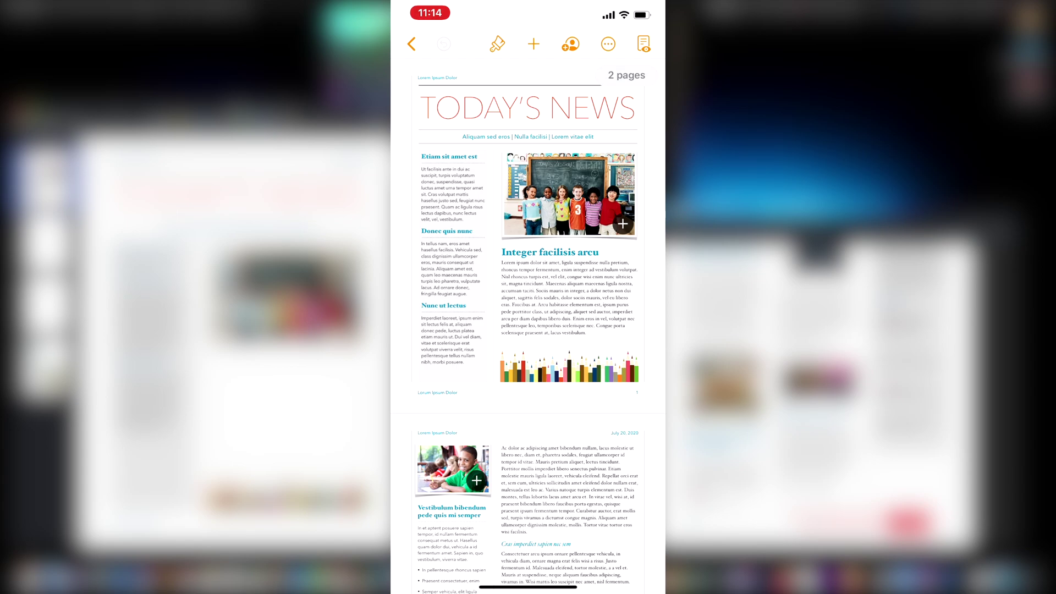
scroll(528, 319, "down", 5)
scroll(528, 319, "up", 5)
scroll(528, 319, "down", 6)
scroll(528, 319, "up", 2)
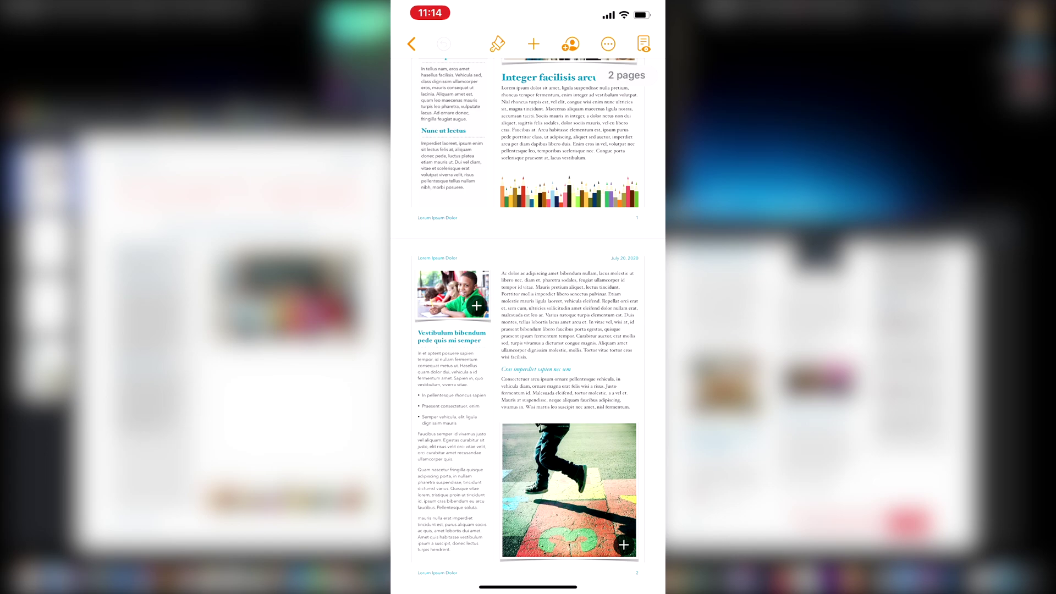
scroll(528, 330, "up", 5)
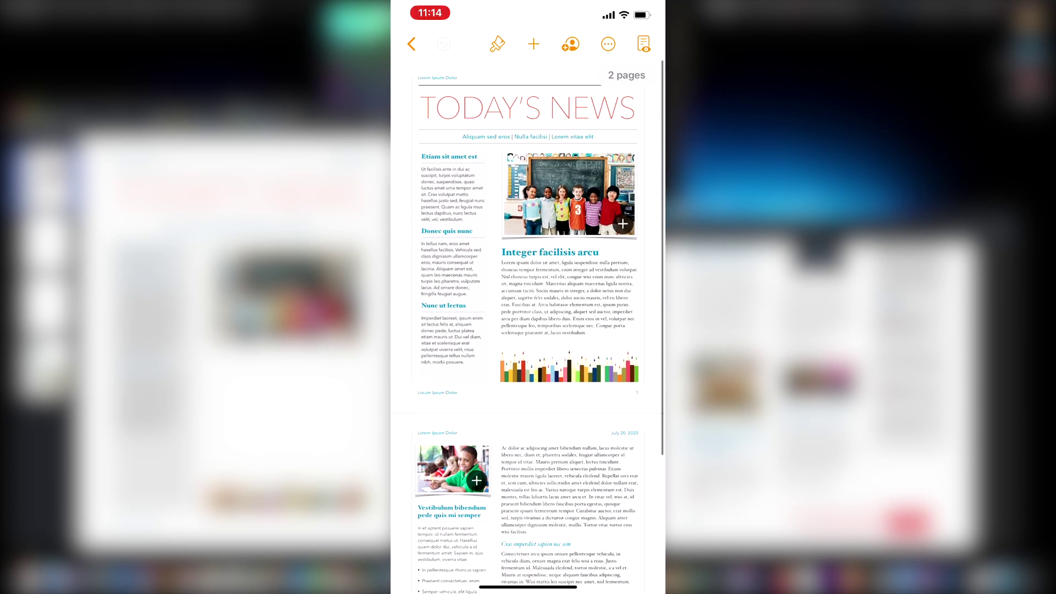
Step: Turn on the Navigator, then scroll Document Setup down to the Headers, Footers and Document Body switches
left_click(608, 44)
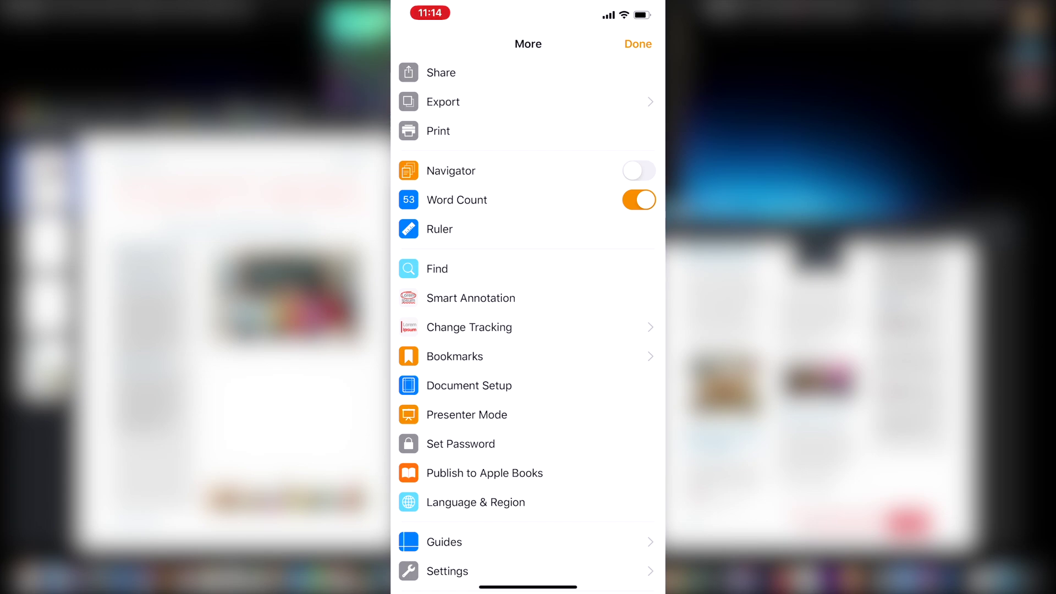
left_click(639, 171)
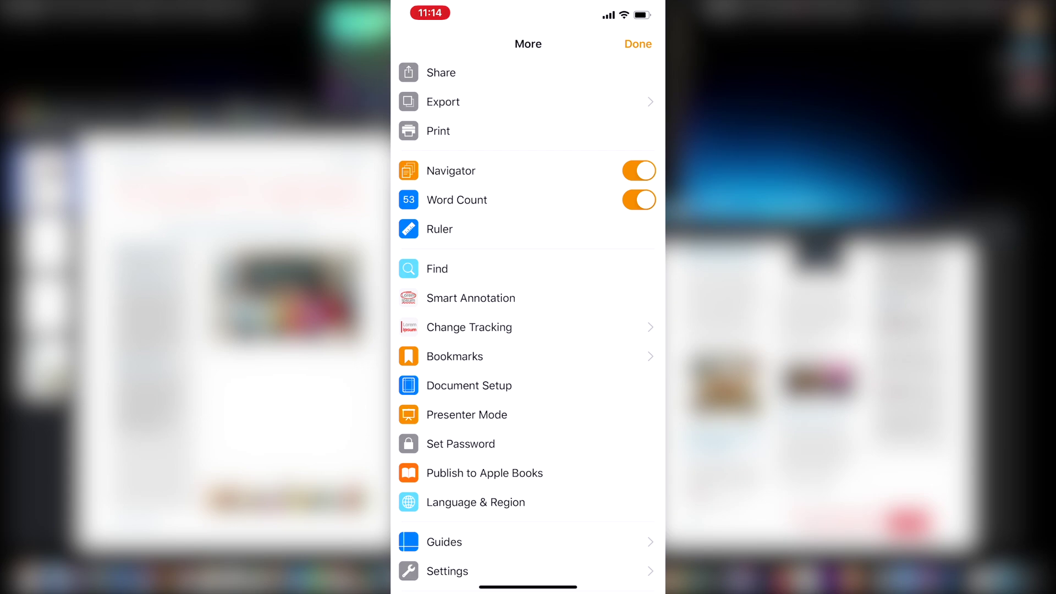
left_click(469, 385)
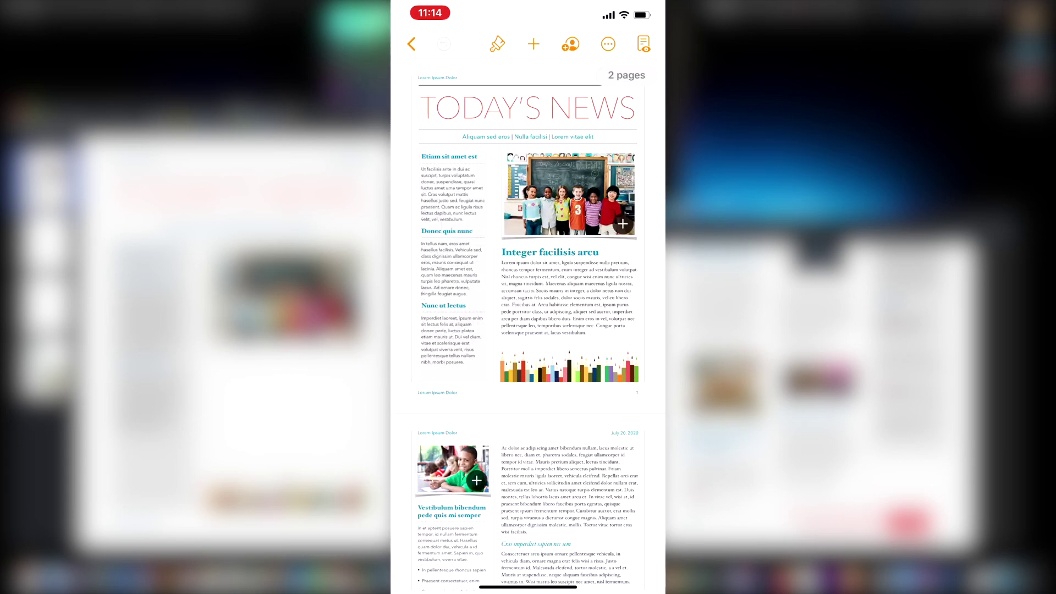
scroll(528, 472, "down", 2)
scroll(528, 484, "down", 5)
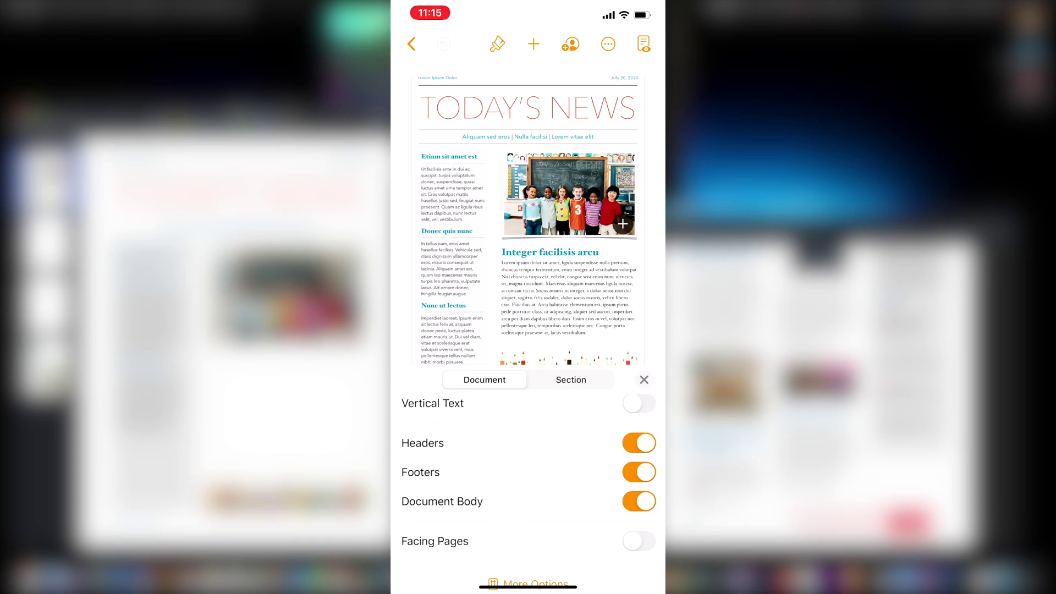
Step: Switch off Document Body, confirm Convert to Page Layout, and close Document Setup
left_click(638, 501)
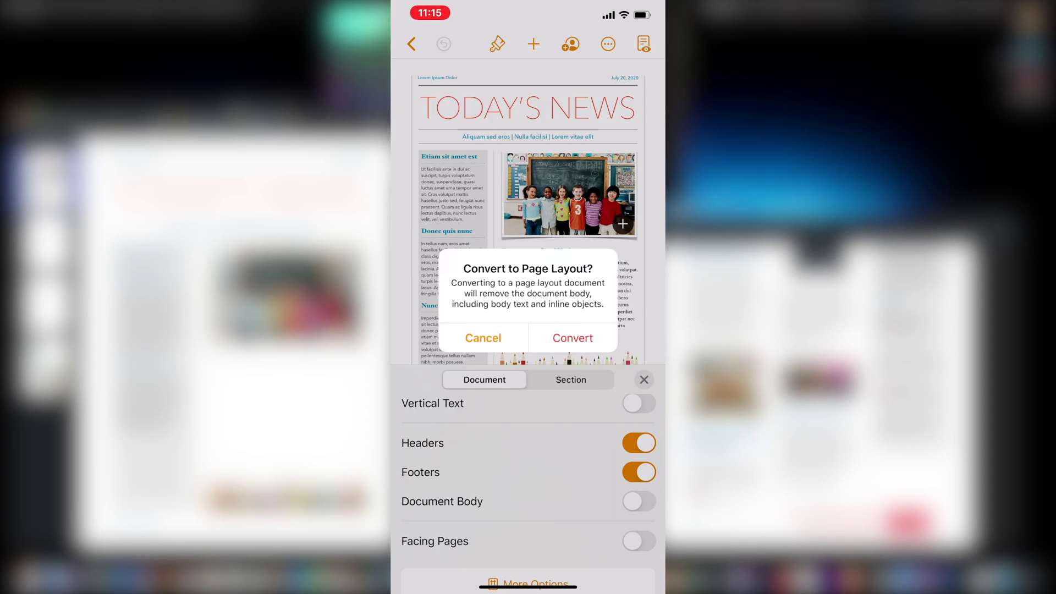
left_click(573, 338)
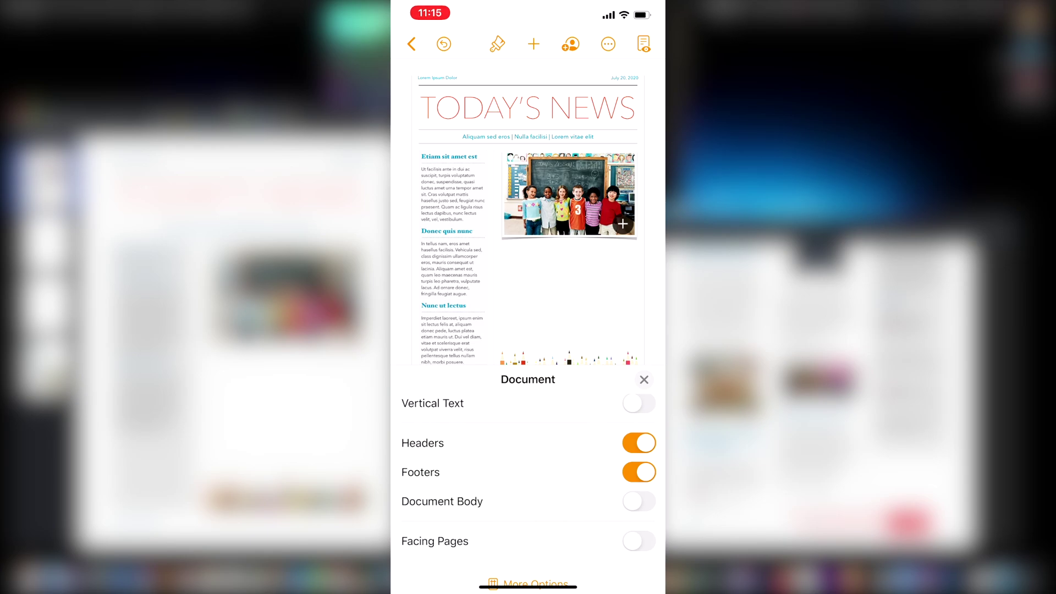
left_click(643, 380)
scroll(528, 296, "down", 5)
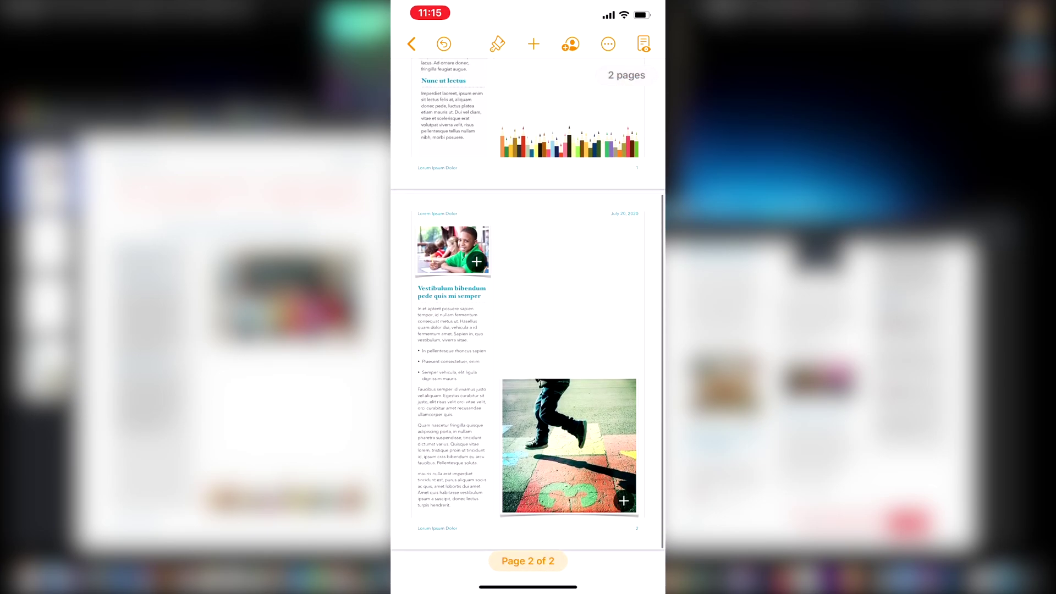
scroll(528, 297, "up", 5)
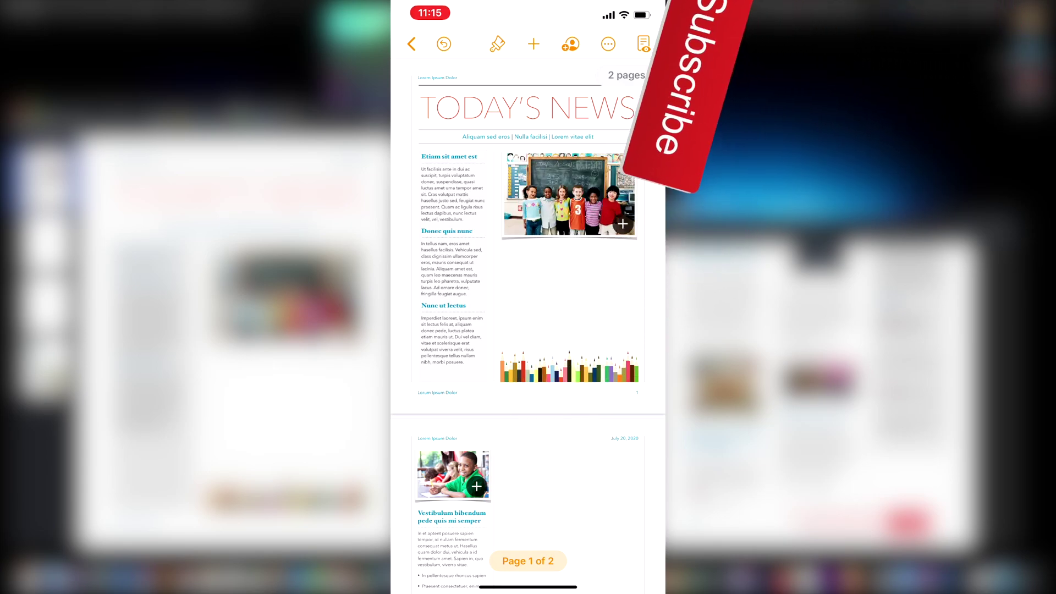
left_click(627, 75)
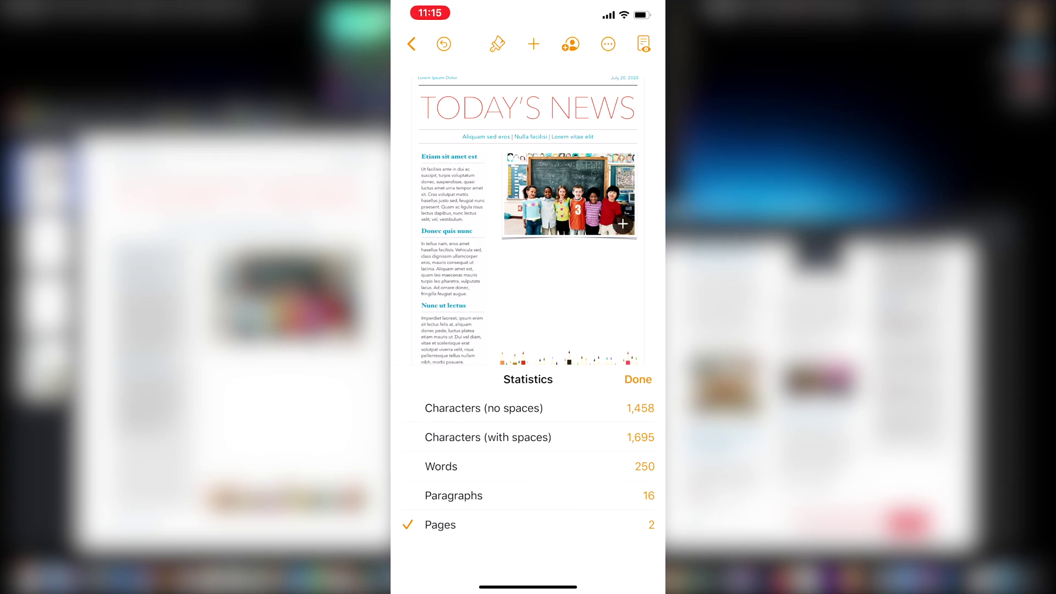
left_click(637, 379)
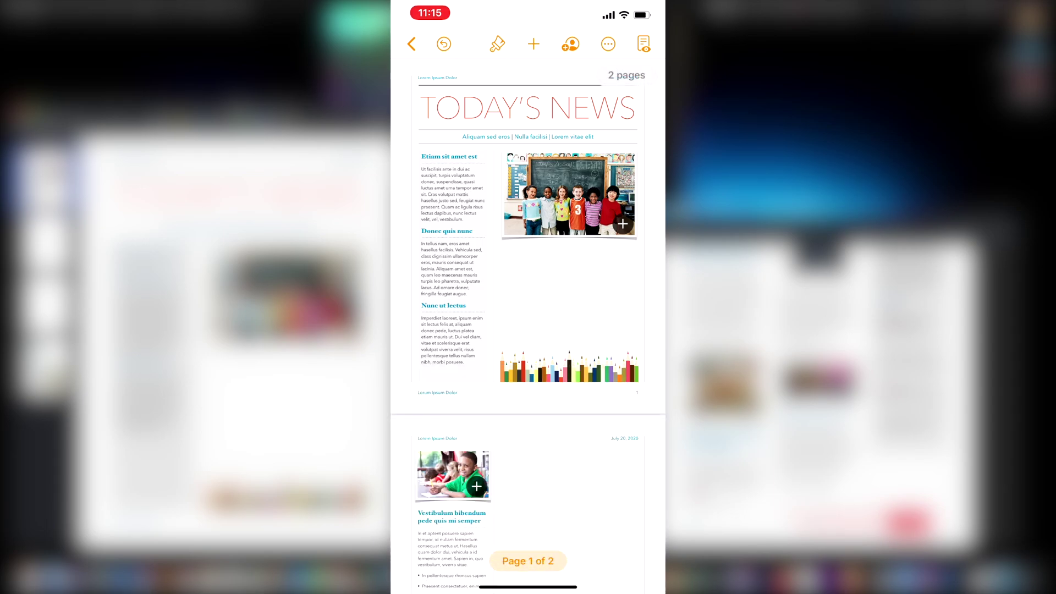
scroll(528, 299, "down", 5)
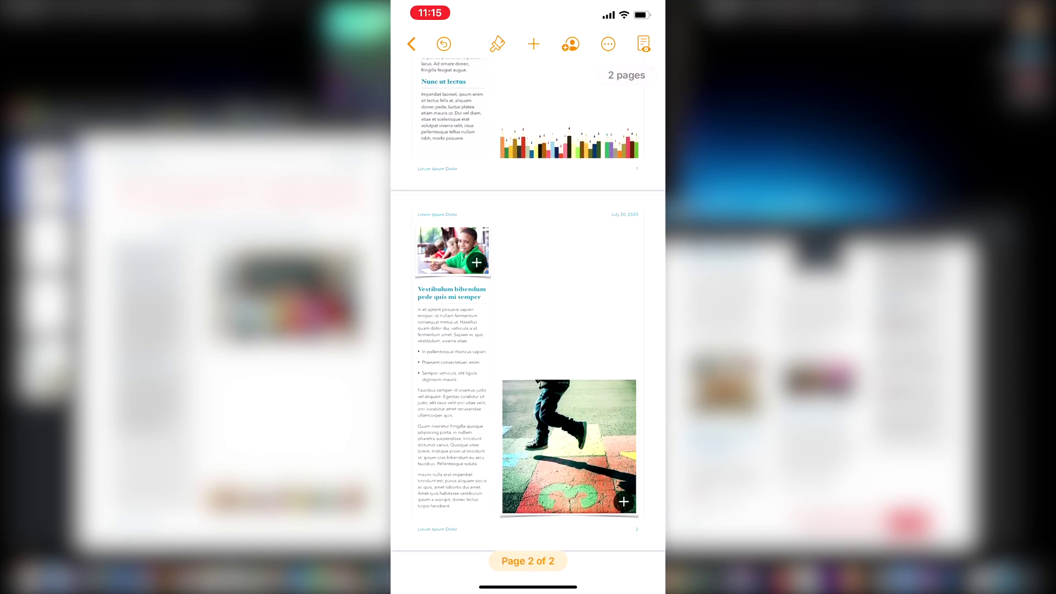
Step: From Page Thumbnails, add a blank page after page 2, return to page 1, and show thumbnails again
left_click(528, 560)
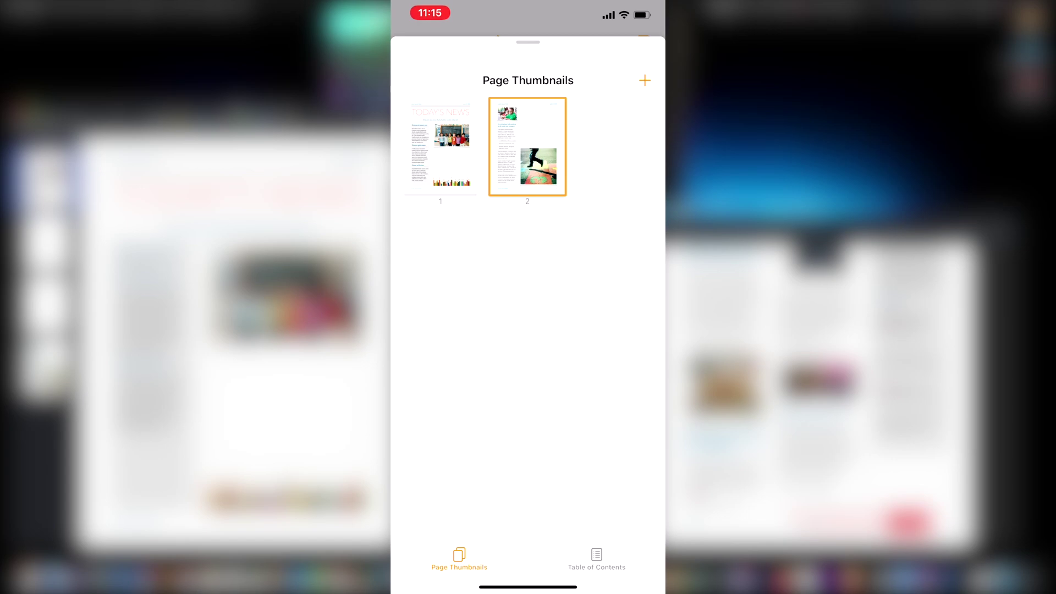
left_click(644, 81)
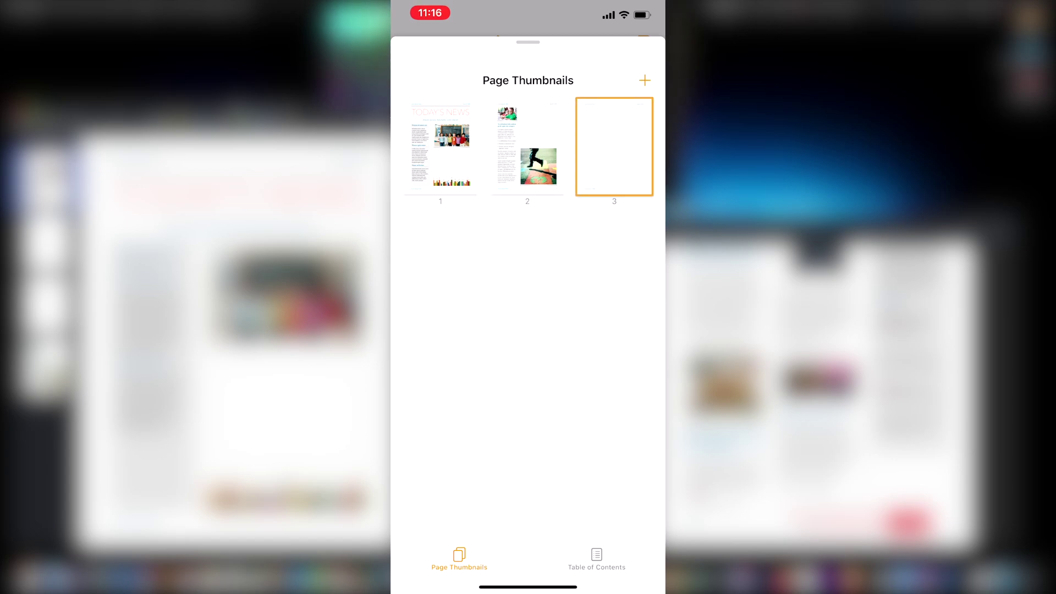
left_click(440, 145)
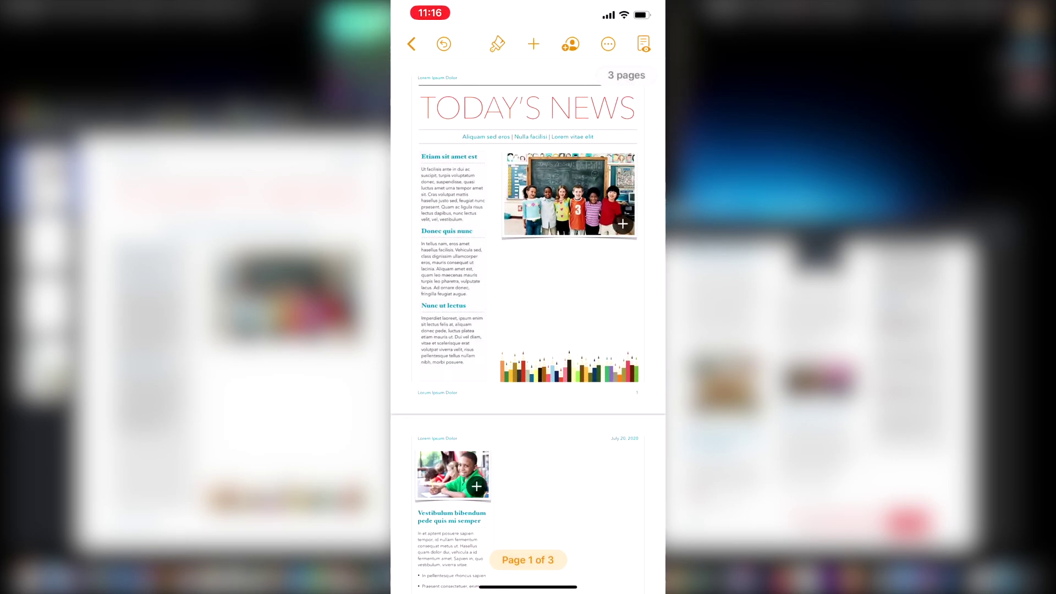
left_click(527, 558)
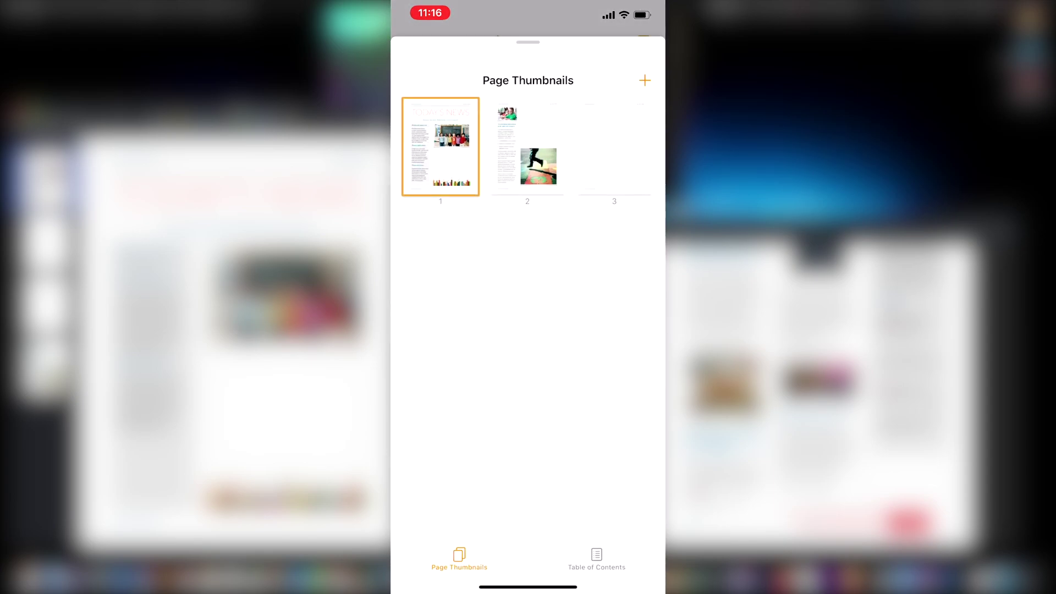
Step: Turn Document Body back on in Document Setup, then show thumbnails of the three pages
left_click(440, 146)
left_click(608, 43)
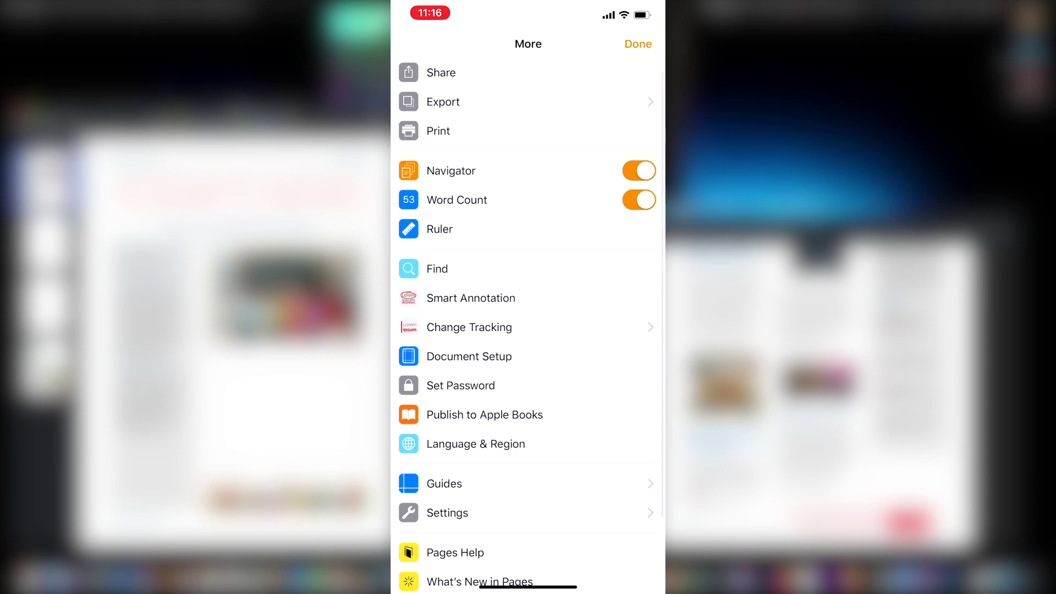
left_click(469, 355)
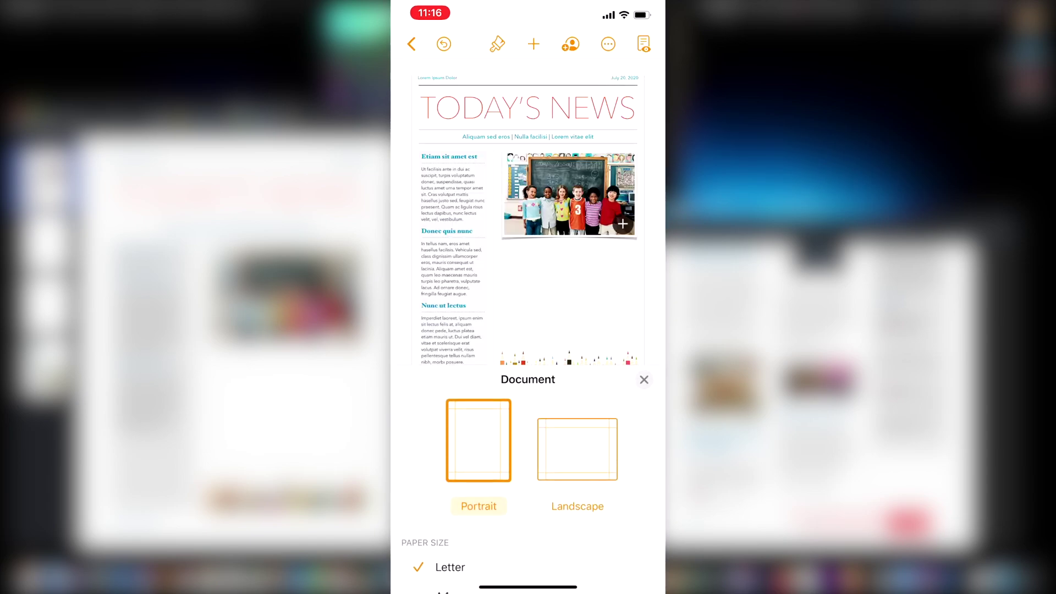
scroll(528, 484, "down", 5)
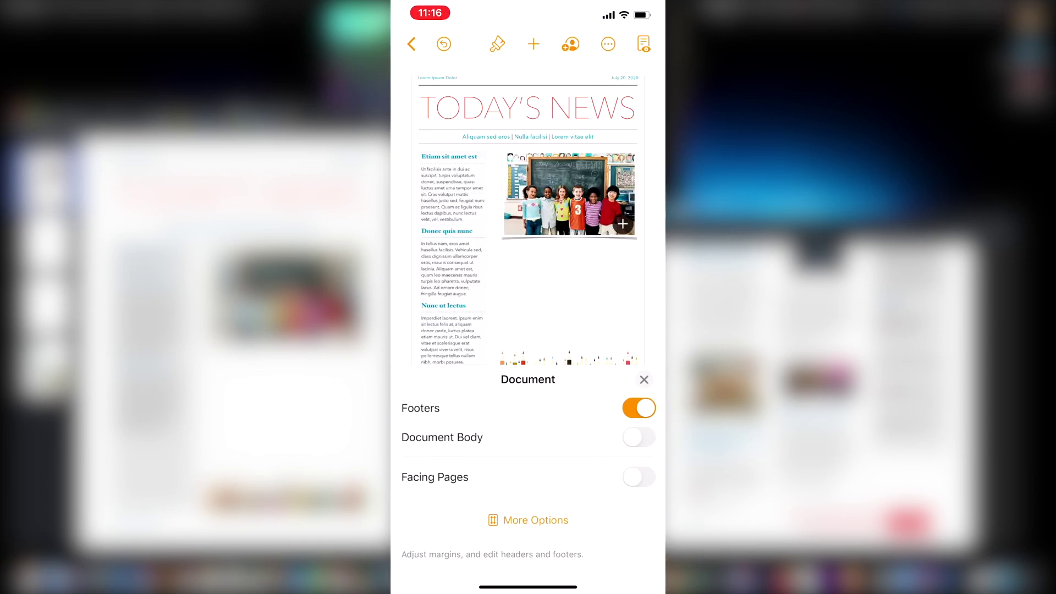
left_click(639, 437)
left_click(644, 378)
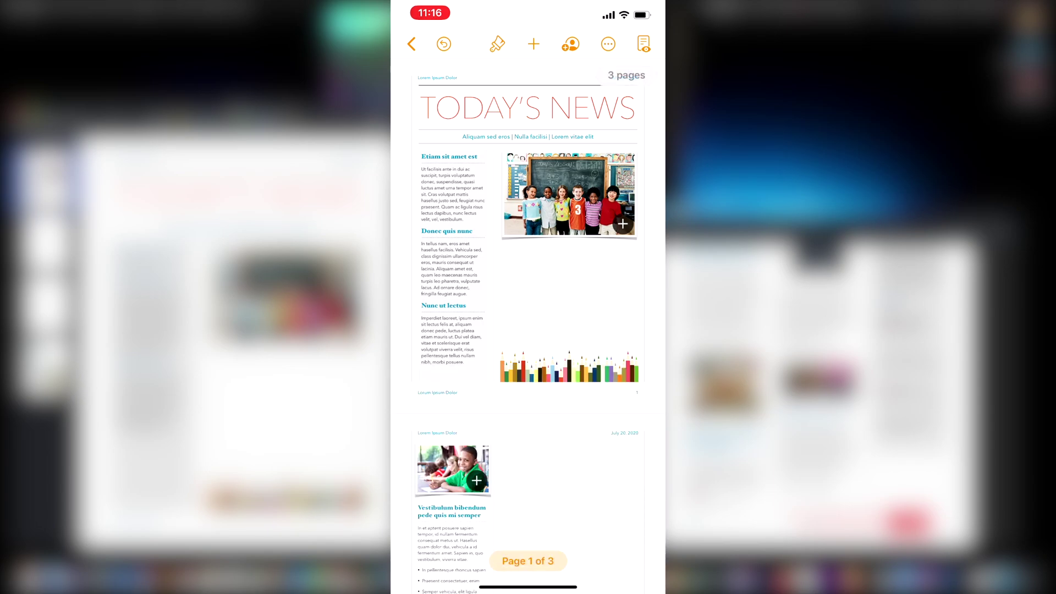
left_click(528, 560)
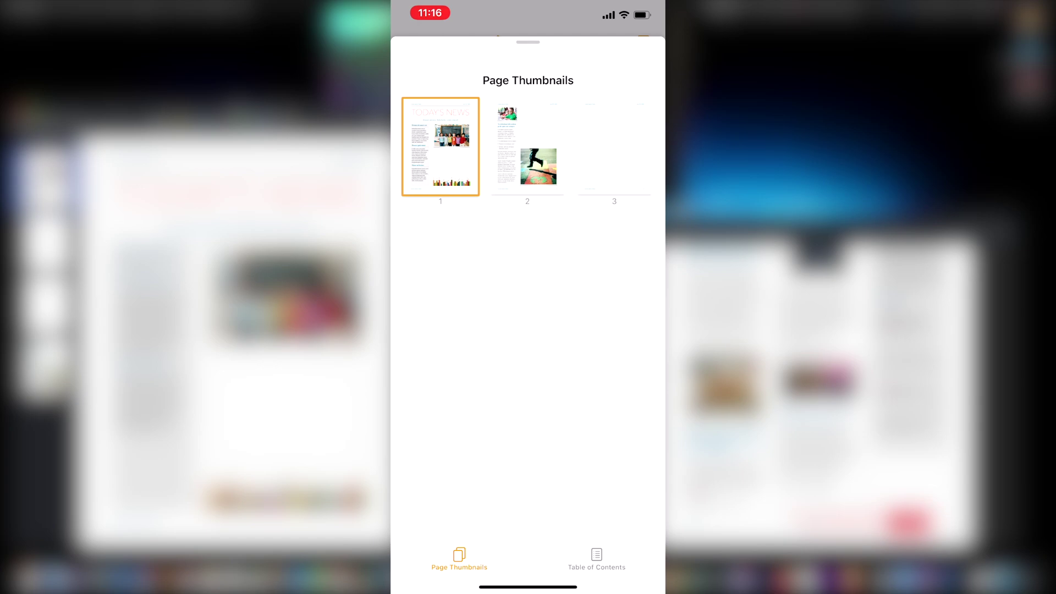
Step: Duplicate page 2 from its thumbnail actions so the copy becomes page 3
left_click(439, 145)
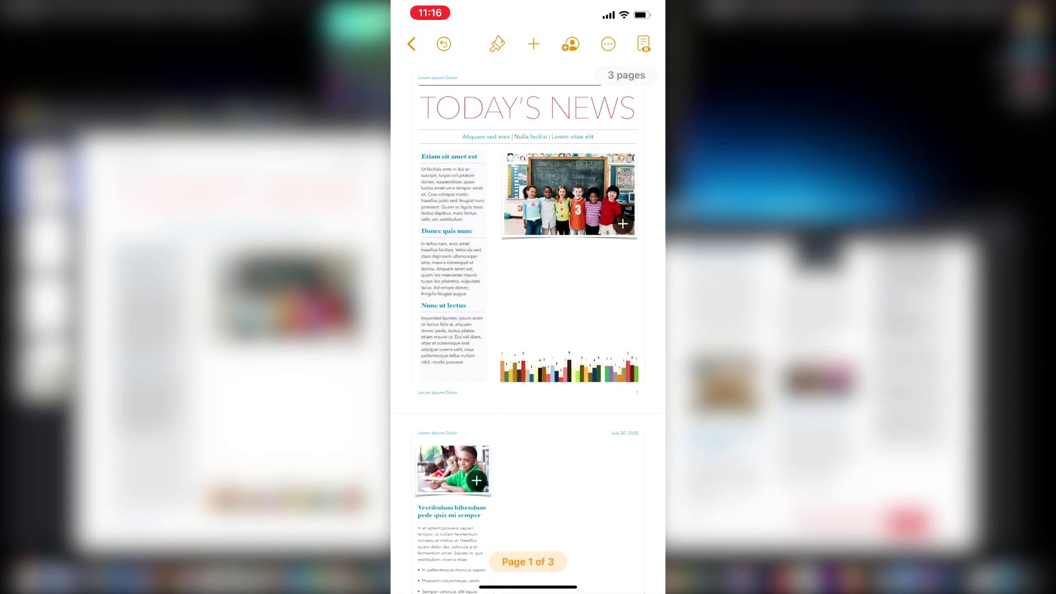
left_click(528, 560)
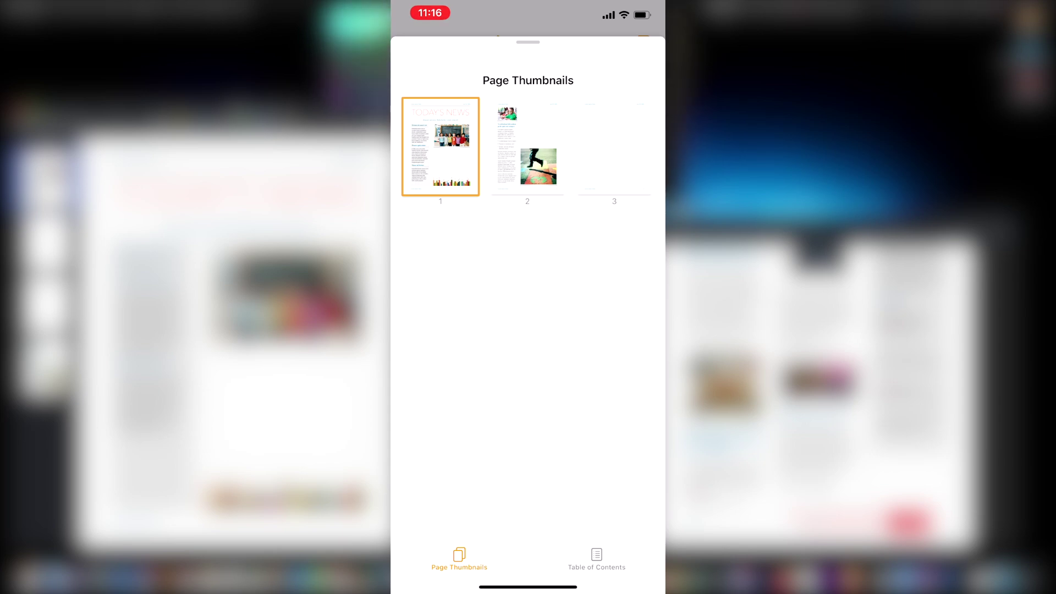
left_click(527, 146)
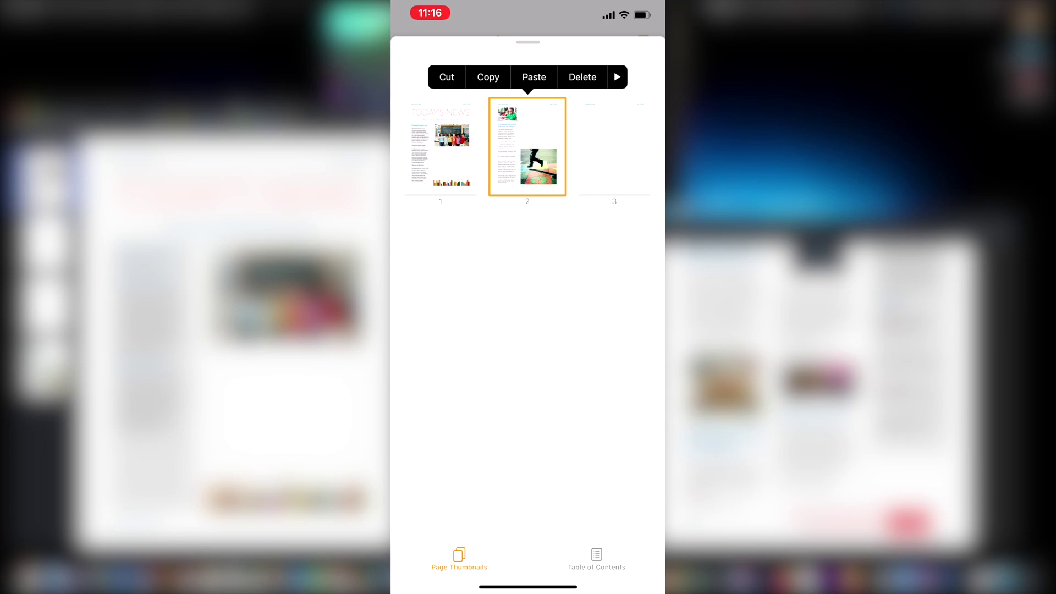
left_click(616, 77)
left_click(486, 77)
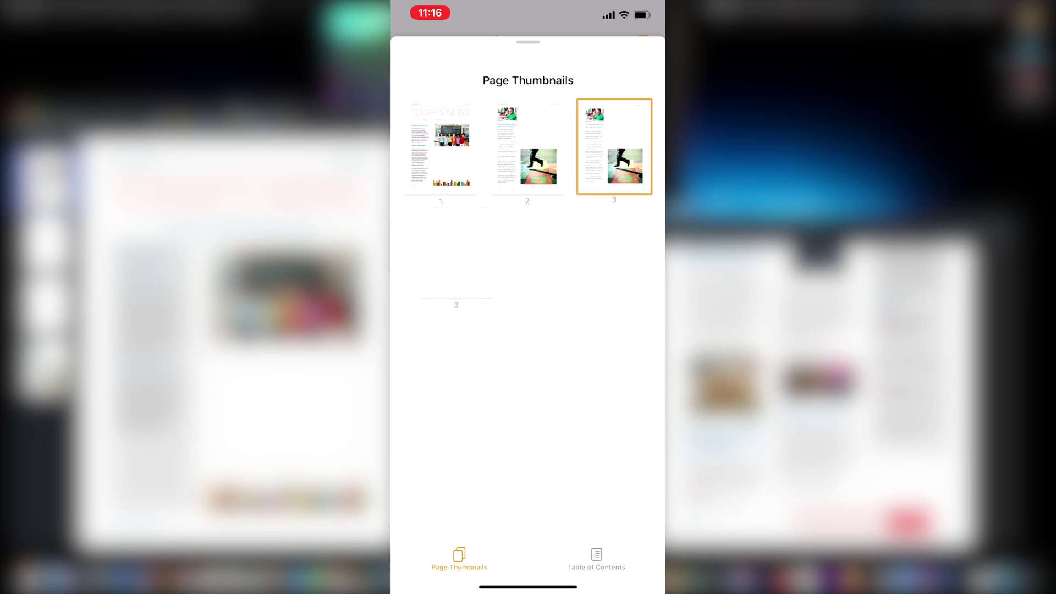
Step: Duplicate page 1 from its thumbnail actions menu
left_click(439, 146)
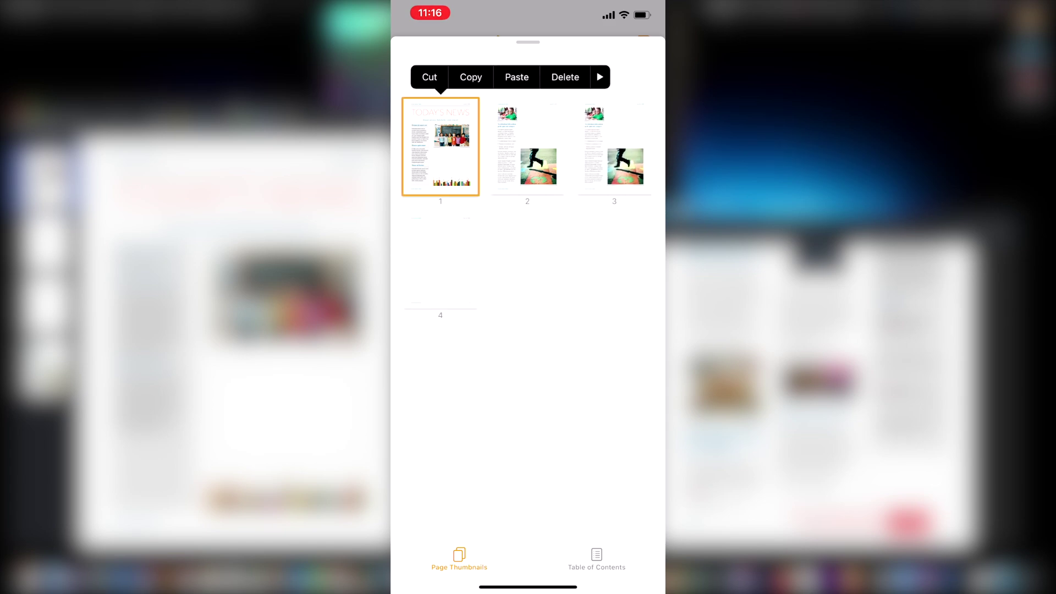
left_click(599, 77)
left_click(470, 77)
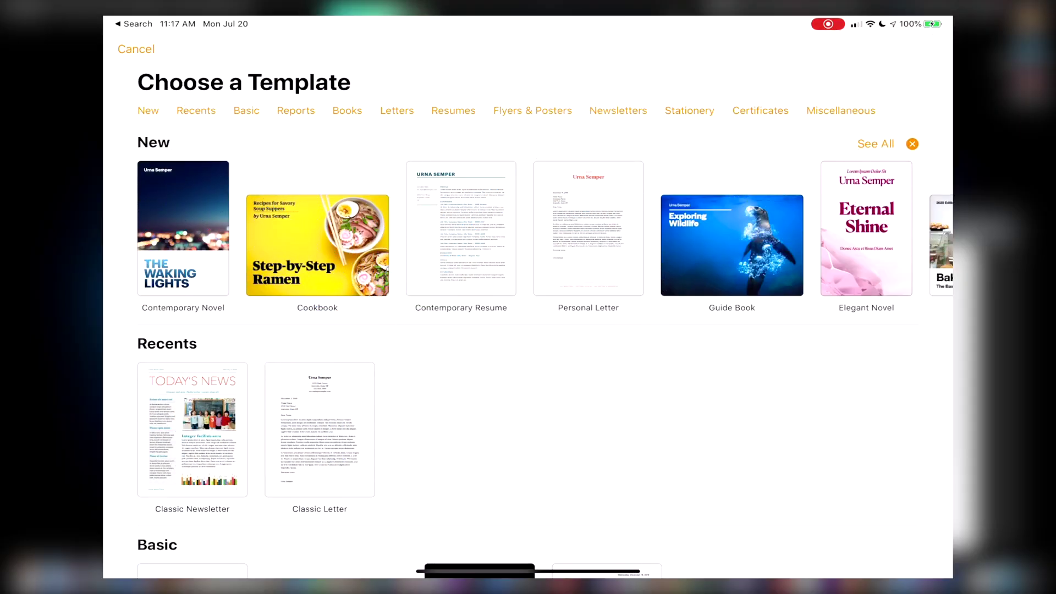
Step: Open Classic Newsletter 3 from Recents and turn on Page Thumbnails in the View options
scroll(528, 330, "down", 2)
left_click(192, 372)
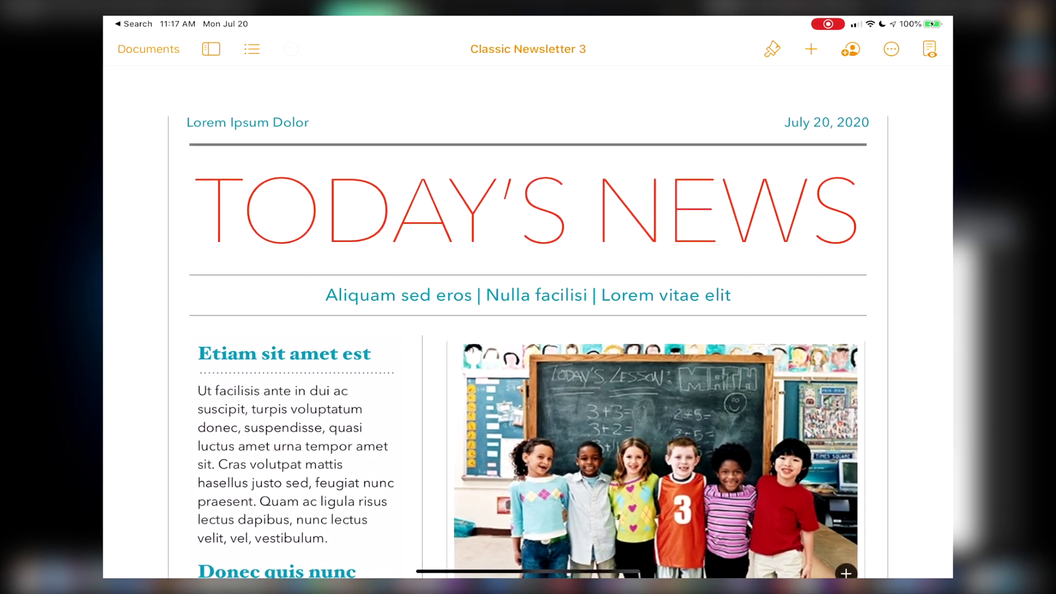
scroll(528, 330, "down", 10)
scroll(528, 329, "up", 10)
left_click(210, 48)
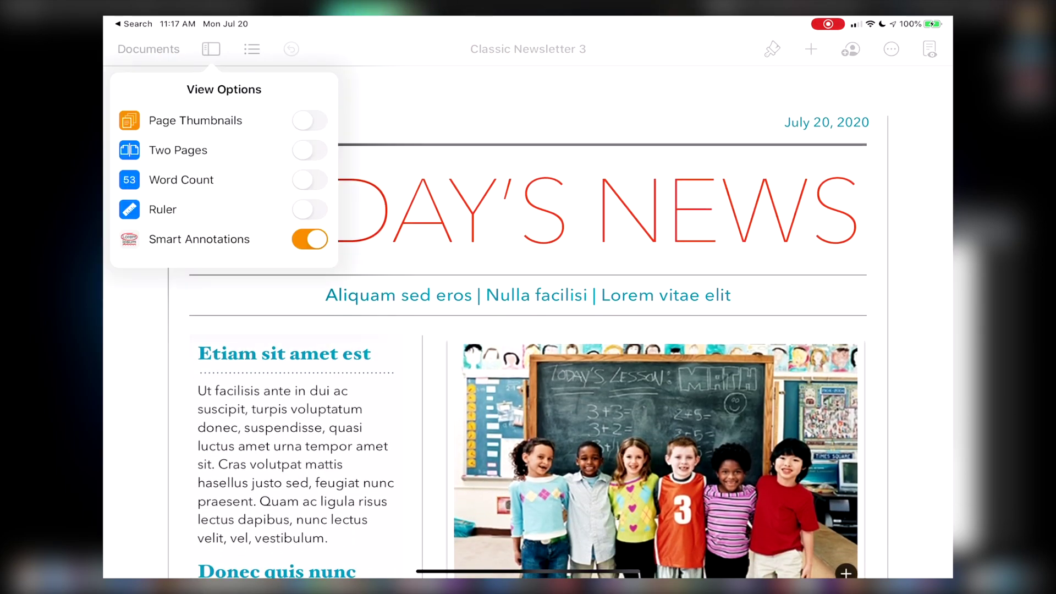
left_click(309, 120)
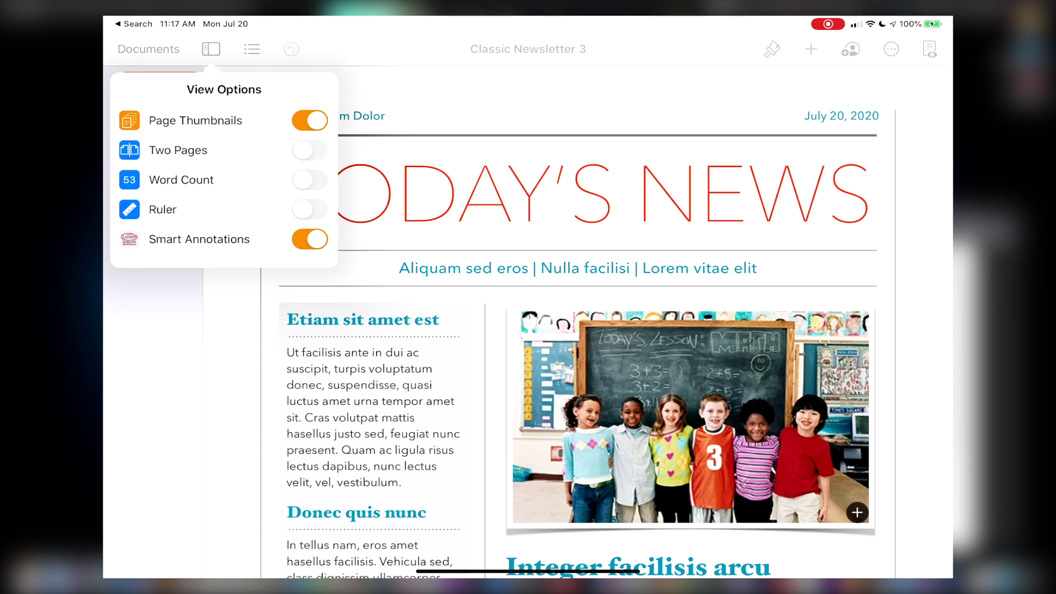
key("Escape")
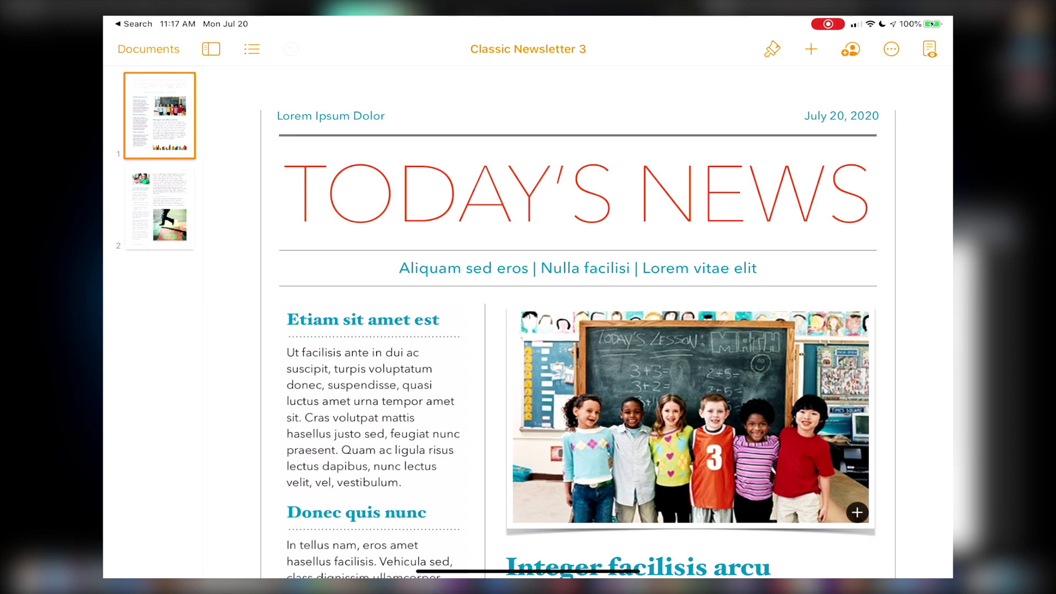
Step: Turn off Document Body in Document Setup, accept Convert to Page Layout, and close the panel
left_click(891, 49)
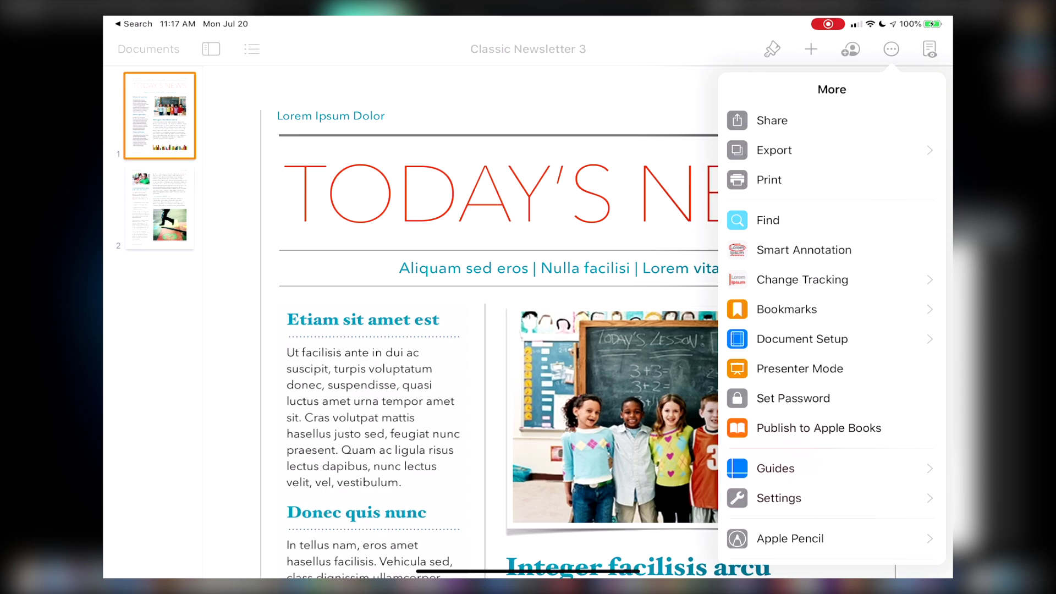
left_click(801, 338)
scroll(830, 330, "down", 1)
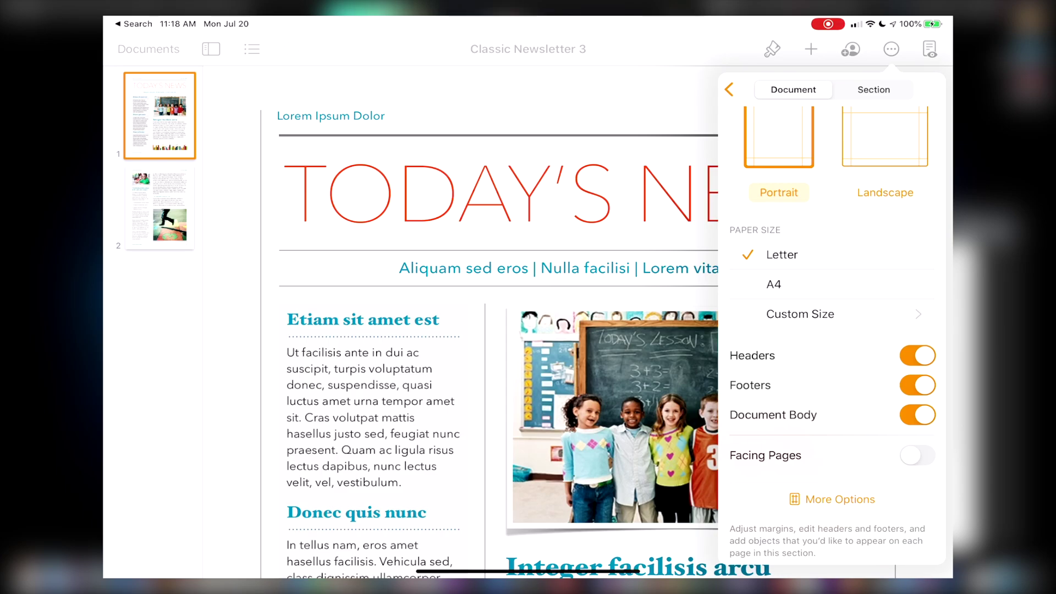
left_click(917, 415)
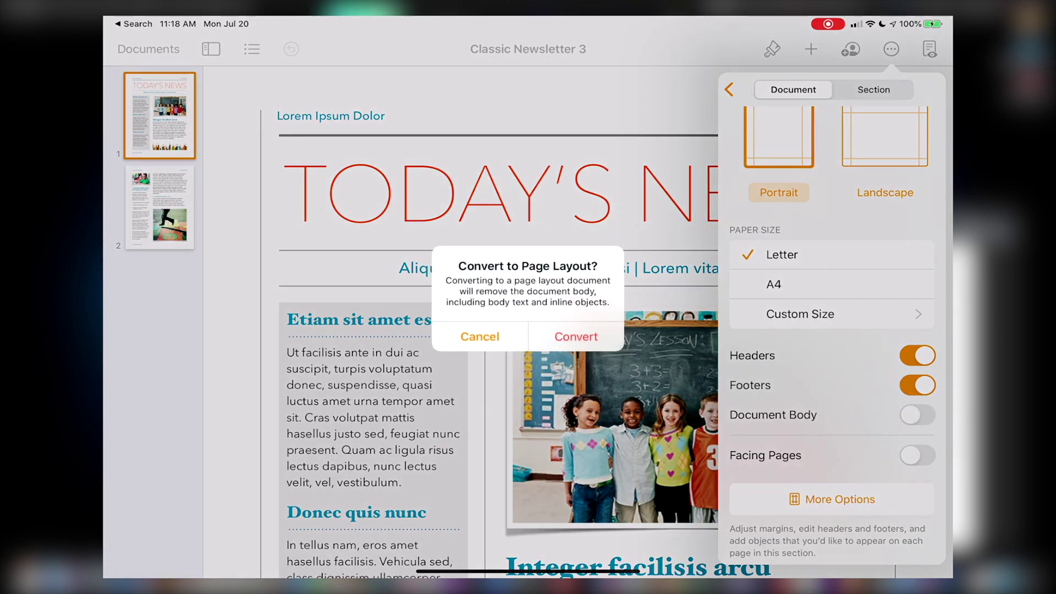
left_click(576, 337)
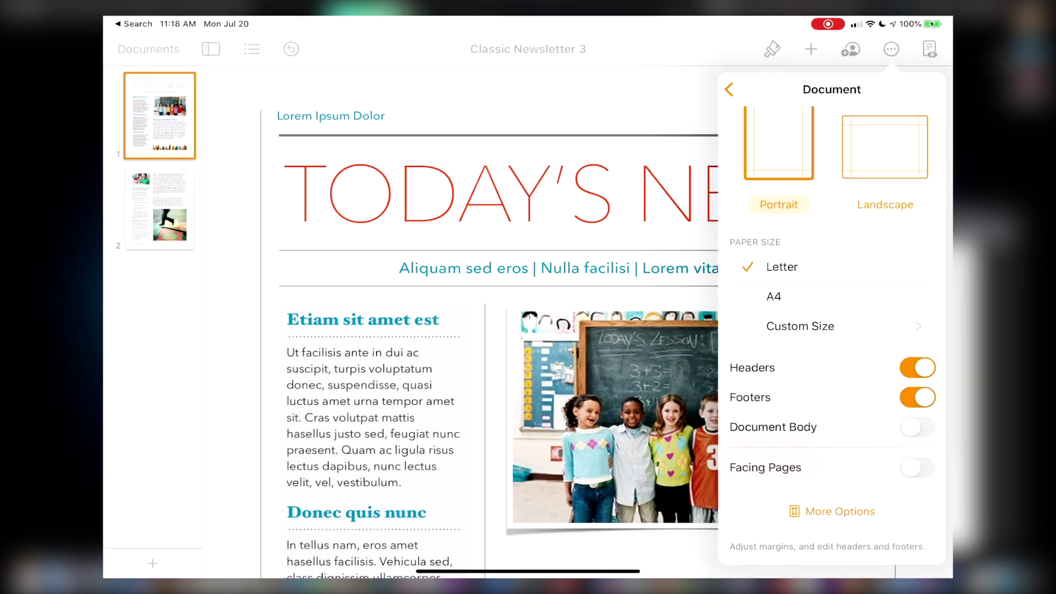
left_click(578, 135)
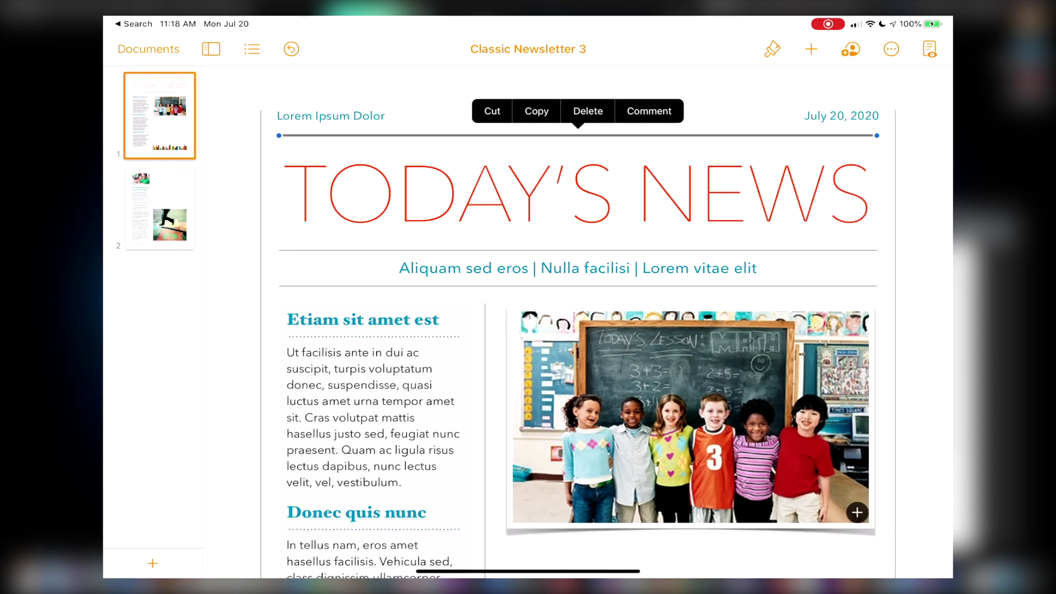
Step: Insert a blank page after page 1, duplicate page 3 as page 4, then return to page 1
left_click(152, 563)
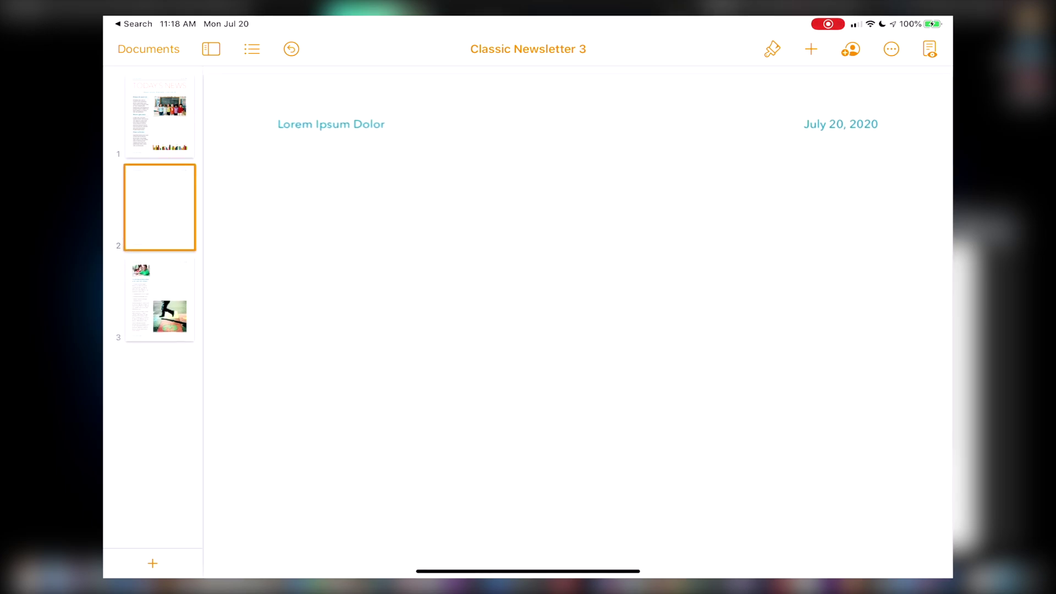
left_click(159, 300)
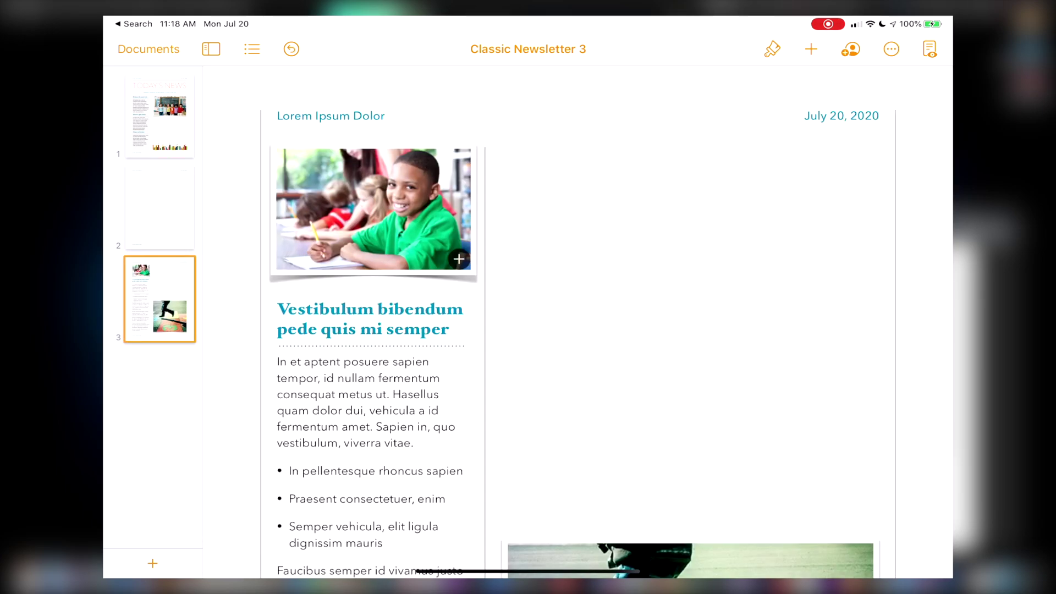
left_click(160, 298)
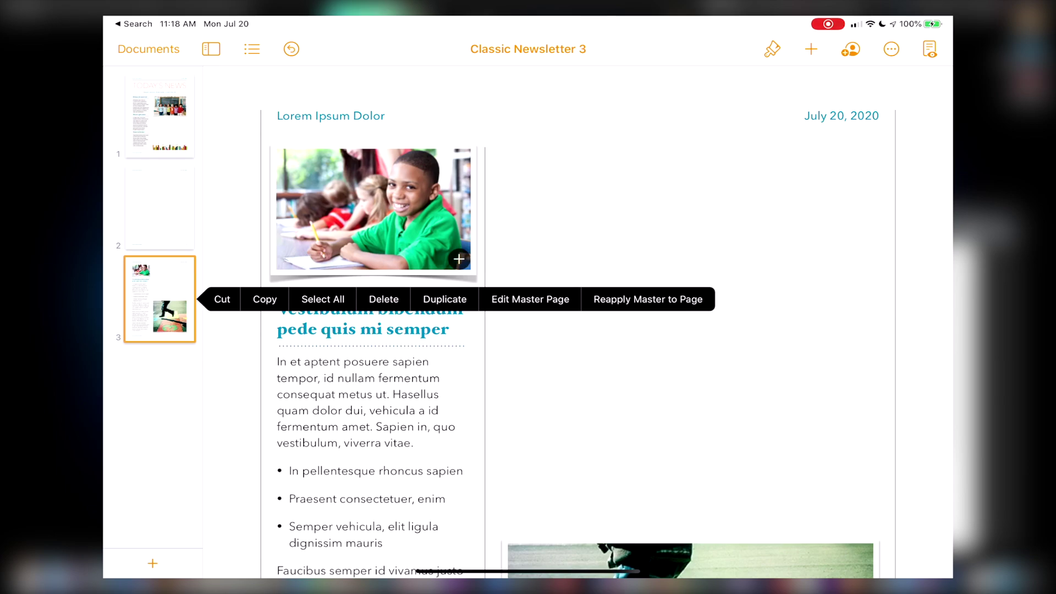
left_click(370, 208)
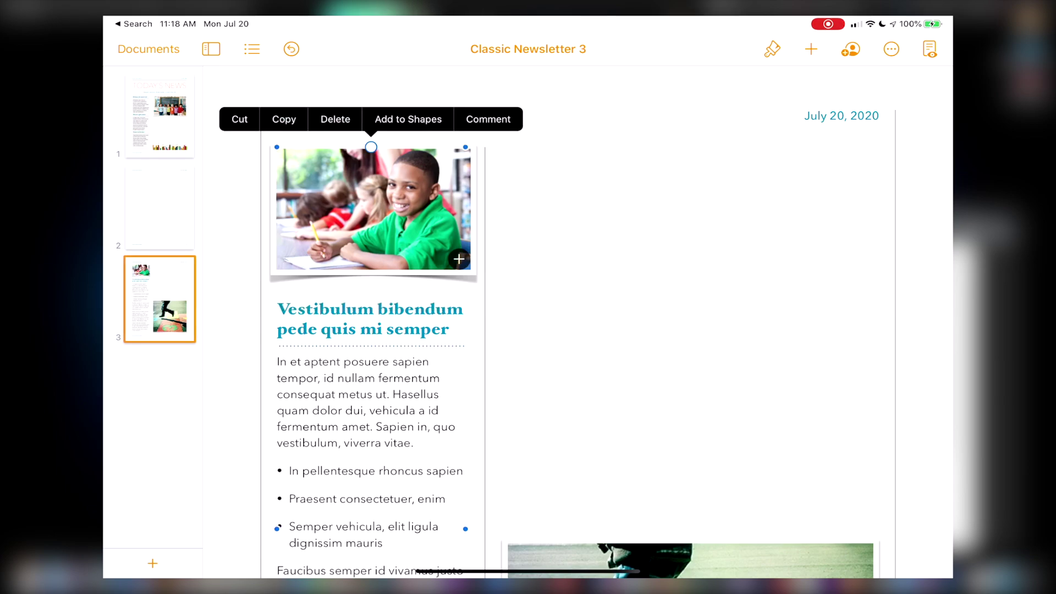
key("Escape")
left_click(160, 298)
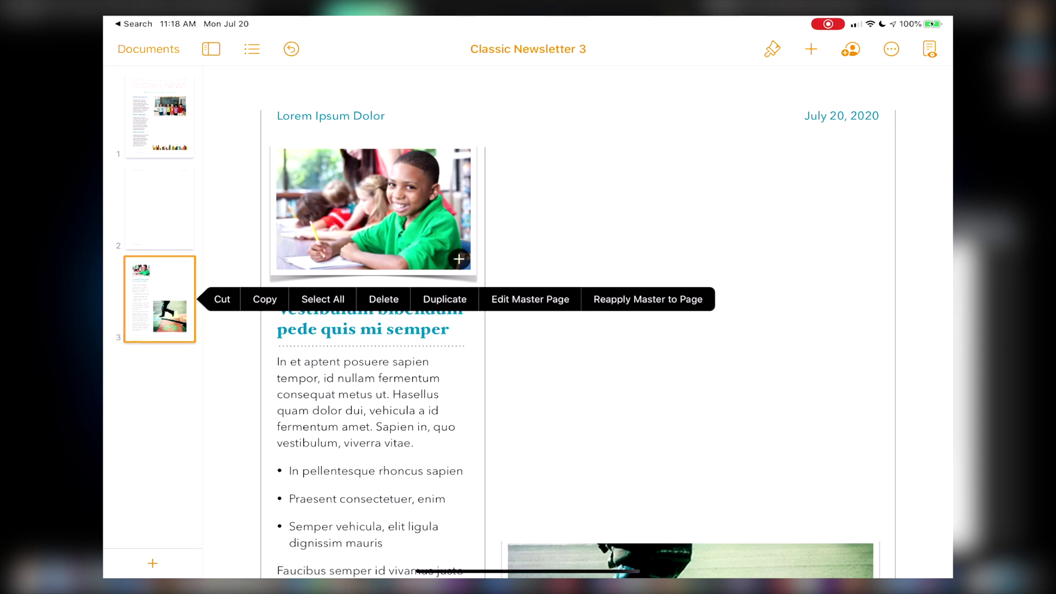
left_click(444, 299)
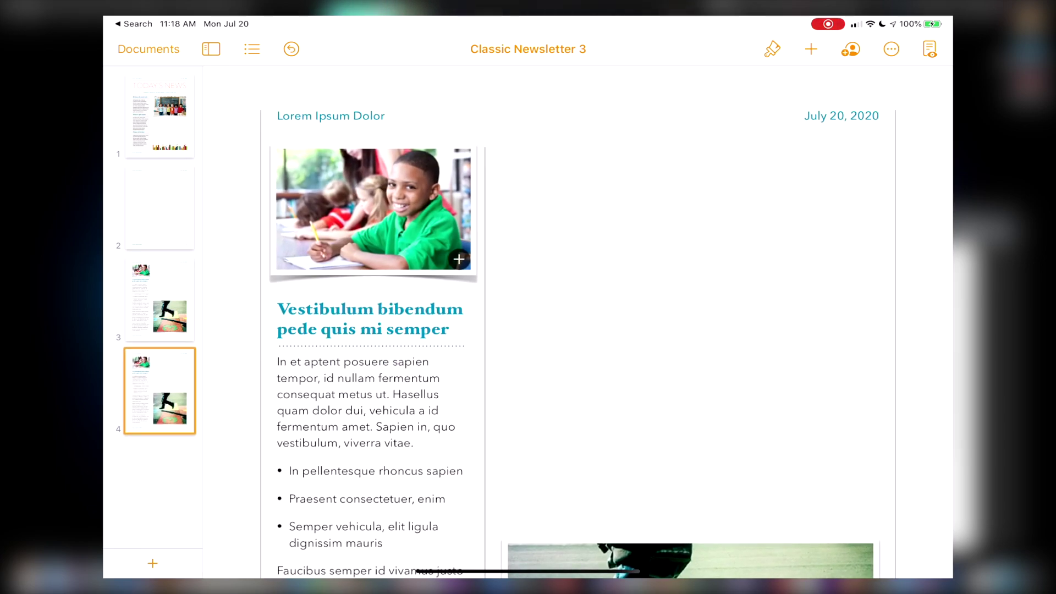
scroll(536, 320, "up", 5)
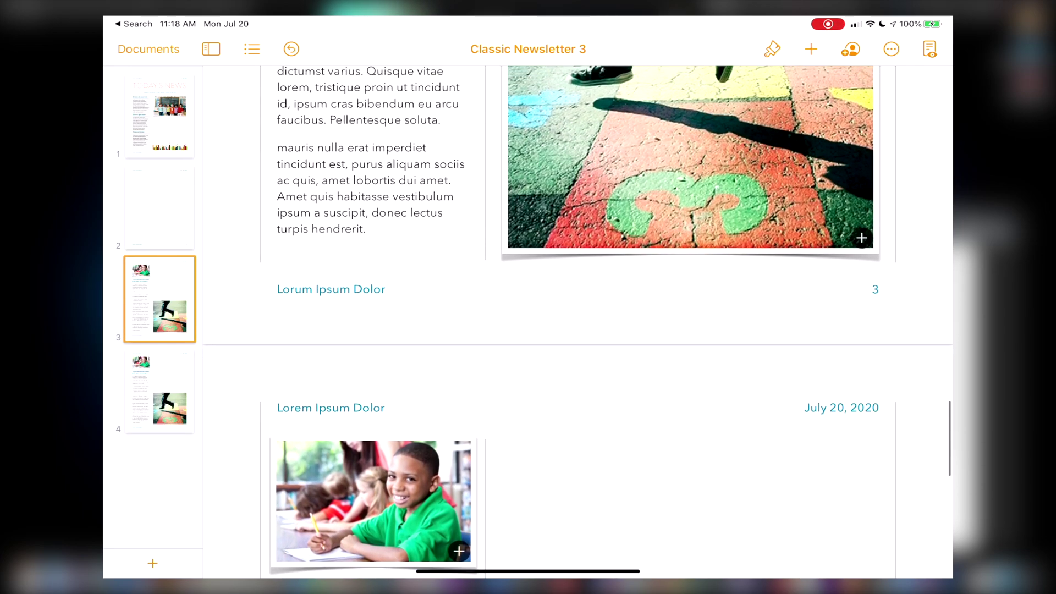
left_click(160, 115)
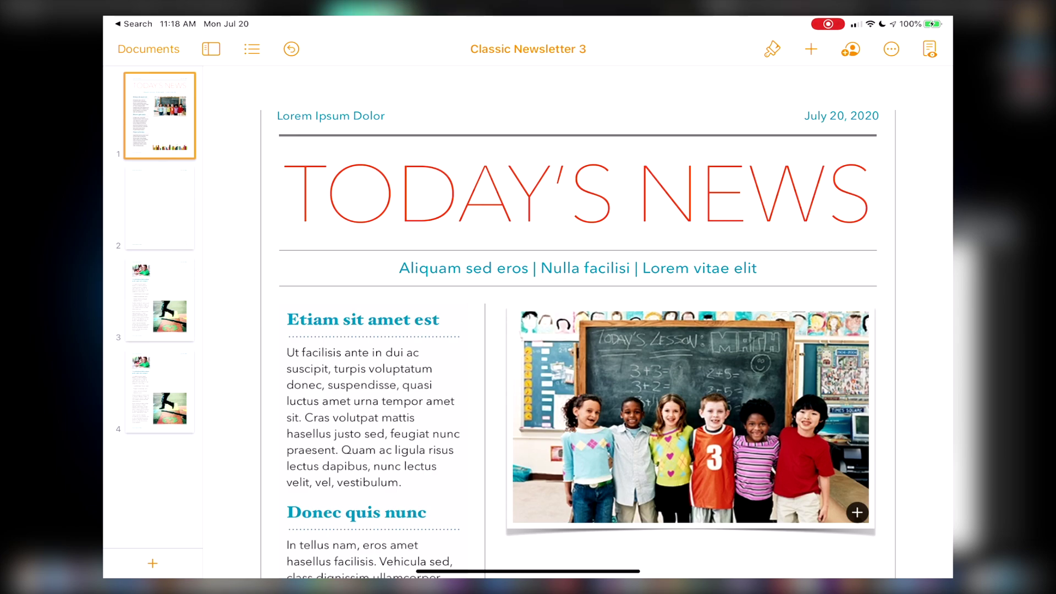
Step: Glance at the Insert media options, then leave the More list open showing Share, Export, Print
scroll(577, 330, "up", 3)
left_click(811, 48)
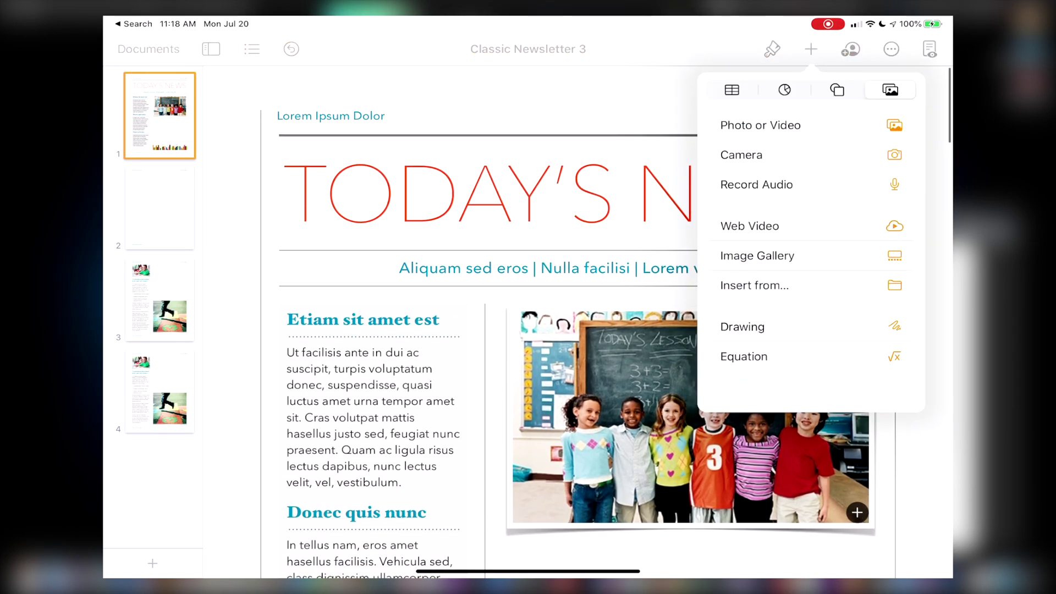
left_click(605, 440)
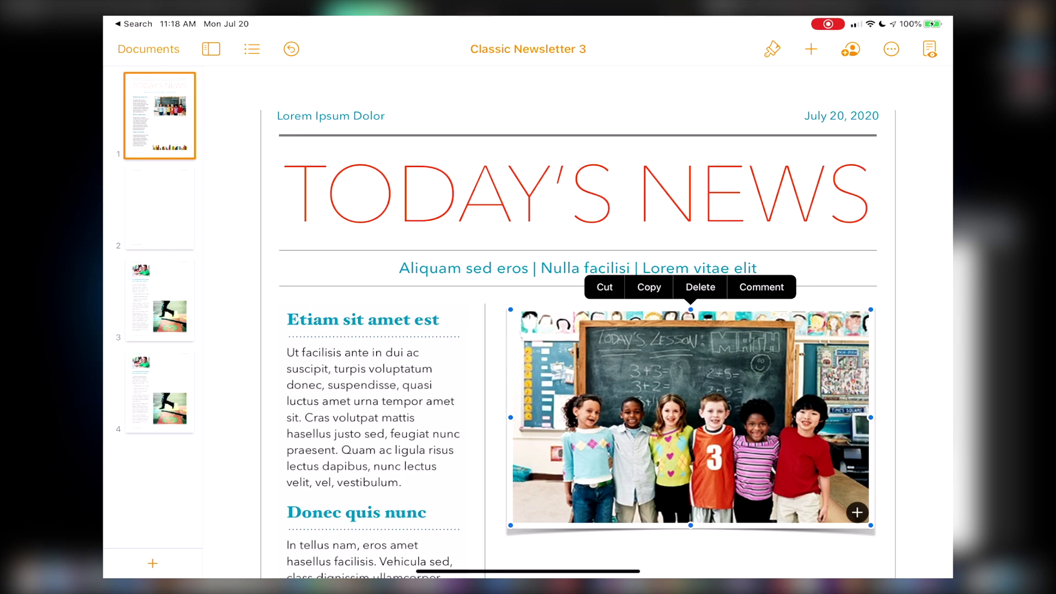
left_click(891, 49)
left_click(890, 49)
left_click(891, 49)
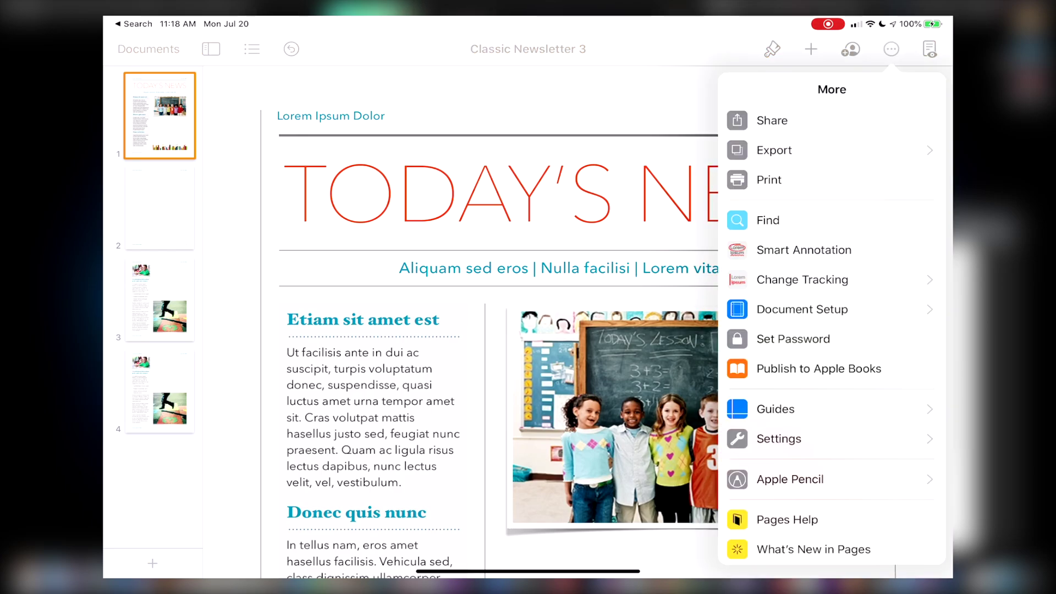